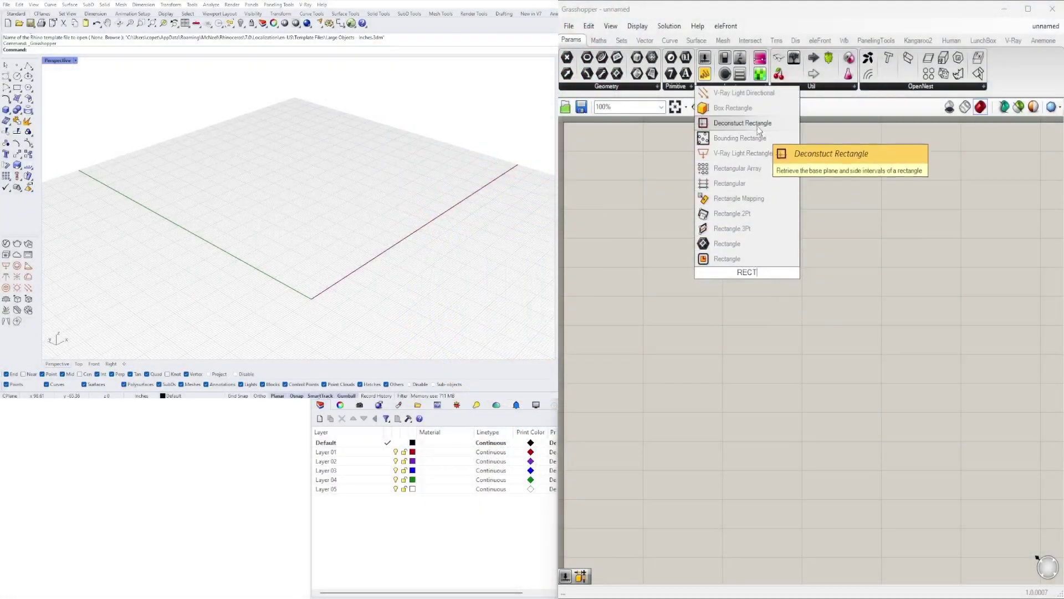
- Place a Domain Box component on the empty canvas
{"action": "key", "text": "Escape"}
{"action": "double_click", "coordinate": [749, 277]}
{"action": "type", "text": "BOX"}
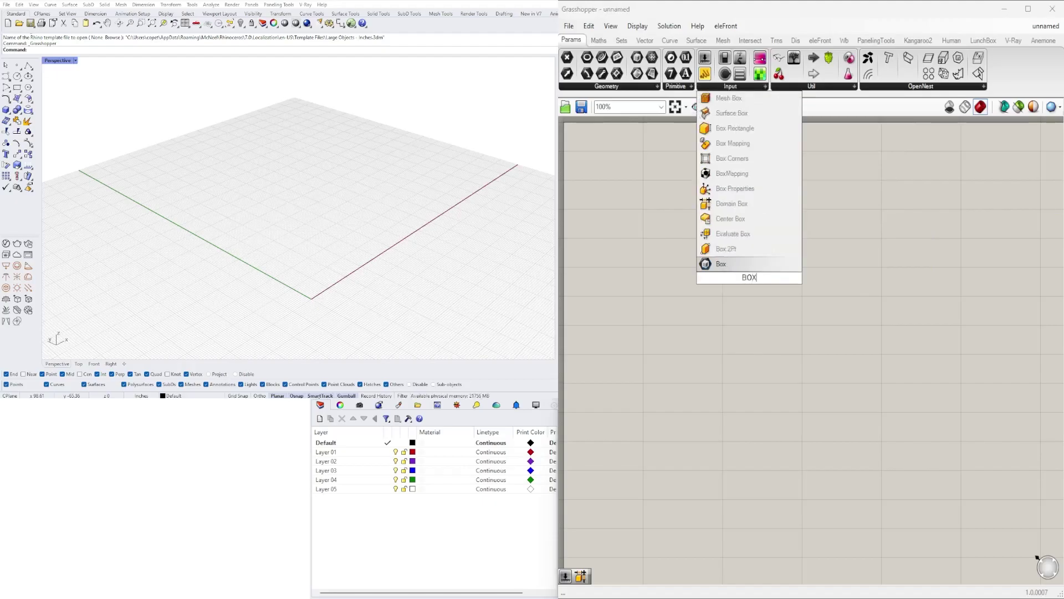
{"action": "left_click", "coordinate": [737, 204]}
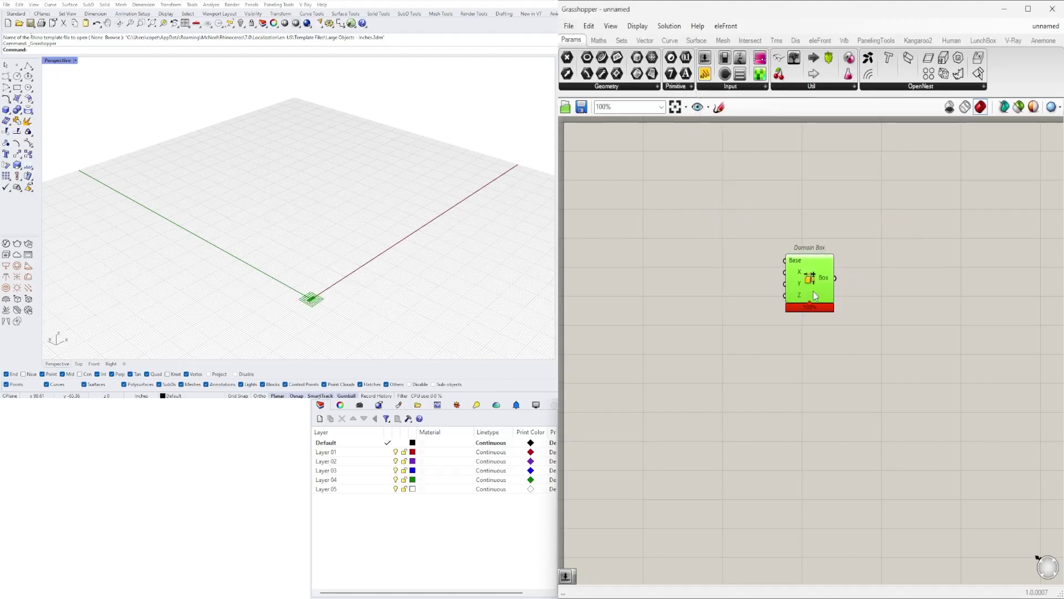
- Add a number slider set to 50 and connect it to the X, Y and Z inputs of Domain Box
{"action": "double_click", "coordinate": [697, 298]}
{"action": "type", "text": "15"}
{"action": "key", "text": "Return"}
{"action": "scroll", "coordinate": [753, 305], "scroll_direction": "up", "scroll_amount": 3}
{"action": "double_click", "coordinate": [700, 296]}
{"action": "type", "text": "50"}
{"action": "key", "text": "Return"}
{"action": "left_click_drag", "start_coordinate": [654, 299], "coordinate": [637, 267]}
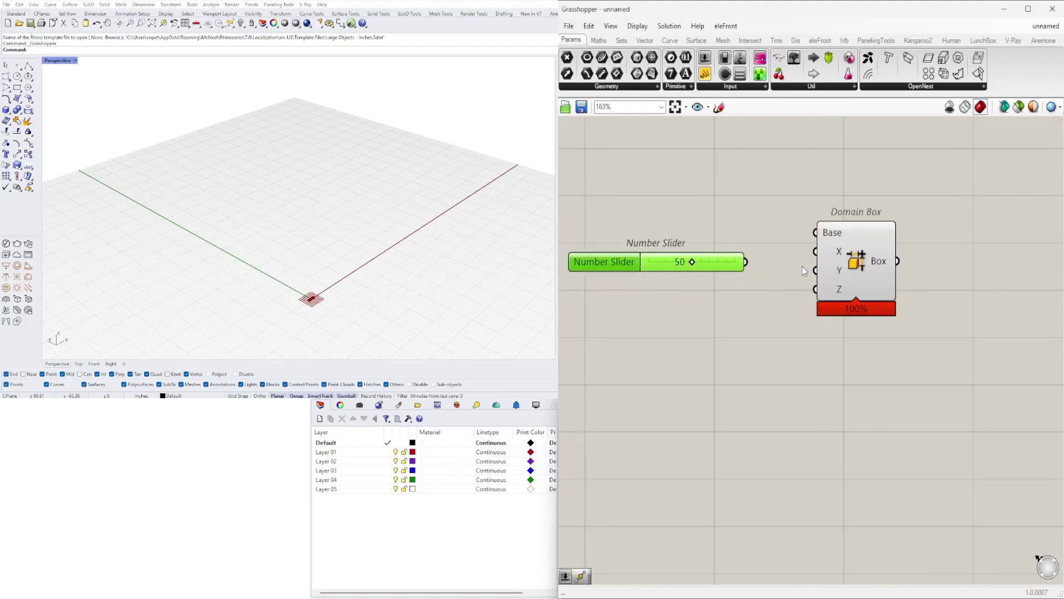
{"action": "left_click_drag", "start_coordinate": [831, 249], "coordinate": [815, 289]}
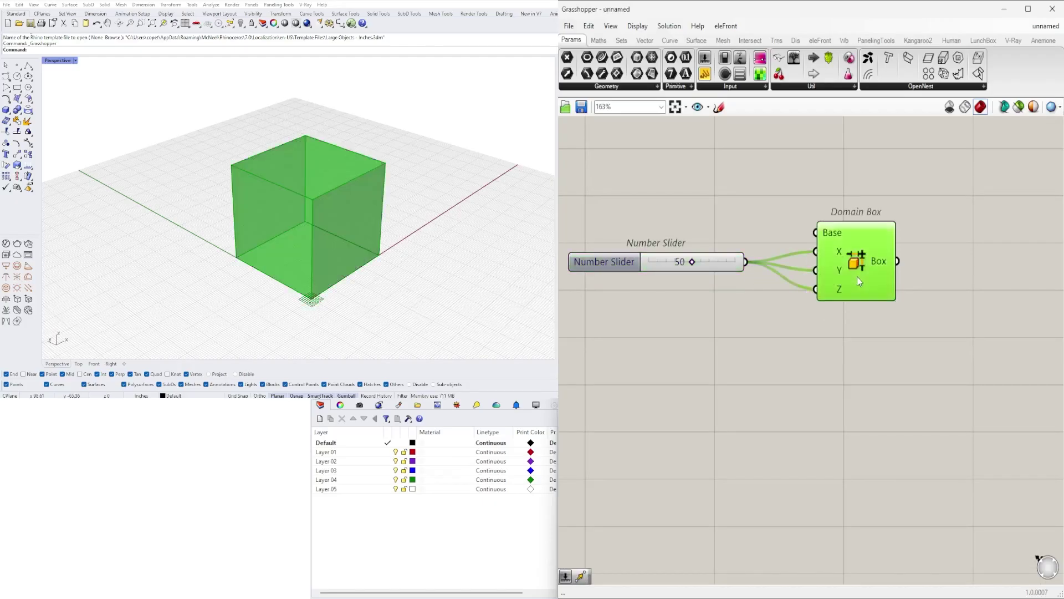
- Set the box size slider to 62
{"action": "left_click", "coordinate": [811, 333]}
{"action": "scroll", "coordinate": [665, 275], "scroll_direction": "up", "scroll_amount": 2}
{"action": "mouse_move", "coordinate": [701, 262]}
{"action": "left_mouse_down"}
{"action": "mouse_move", "coordinate": [692, 261]}
{"action": "mouse_move", "coordinate": [717, 261]}
{"action": "left_mouse_up"}
{"action": "left_click", "coordinate": [937, 262]}
{"action": "scroll", "coordinate": [959, 348], "scroll_direction": "down", "scroll_amount": 2}
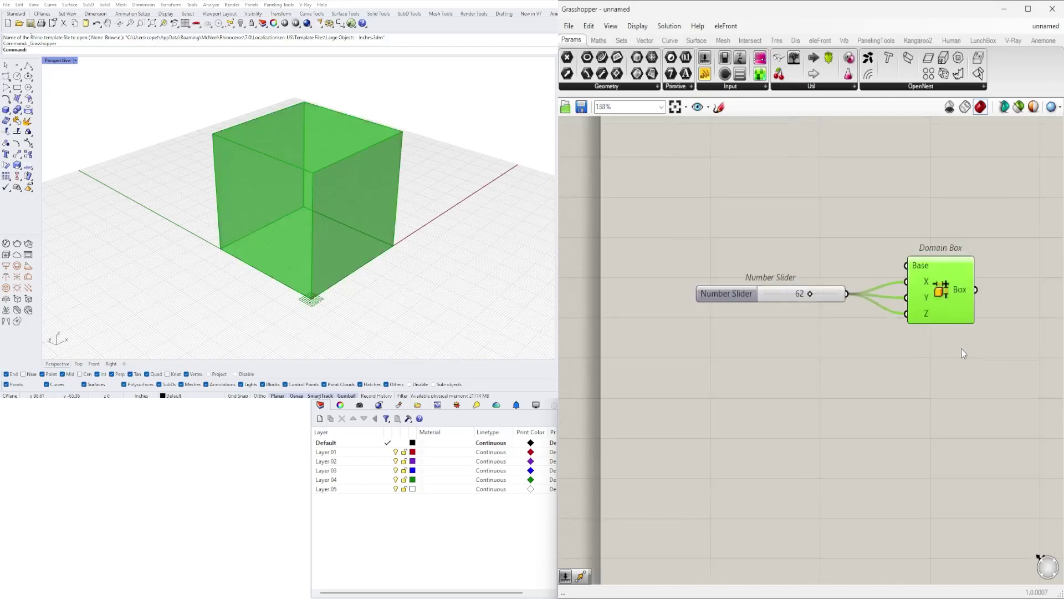
- Add a Populate 3D component and connect the Box output of Domain Box to its Region input
{"action": "double_click", "coordinate": [852, 356]}
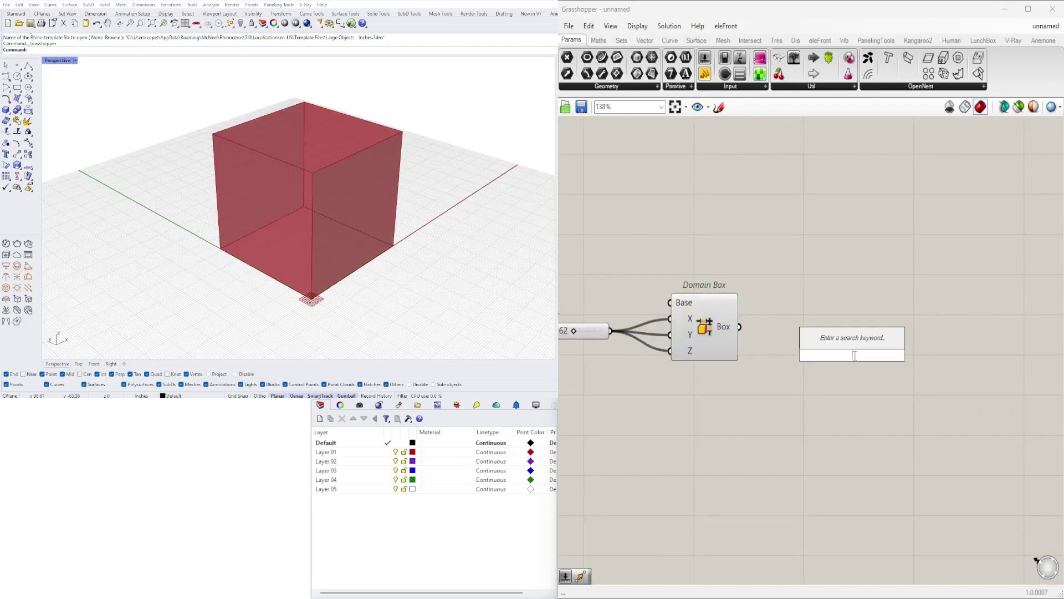
{"action": "type", "text": "popu"}
{"action": "left_click", "coordinate": [848, 312]}
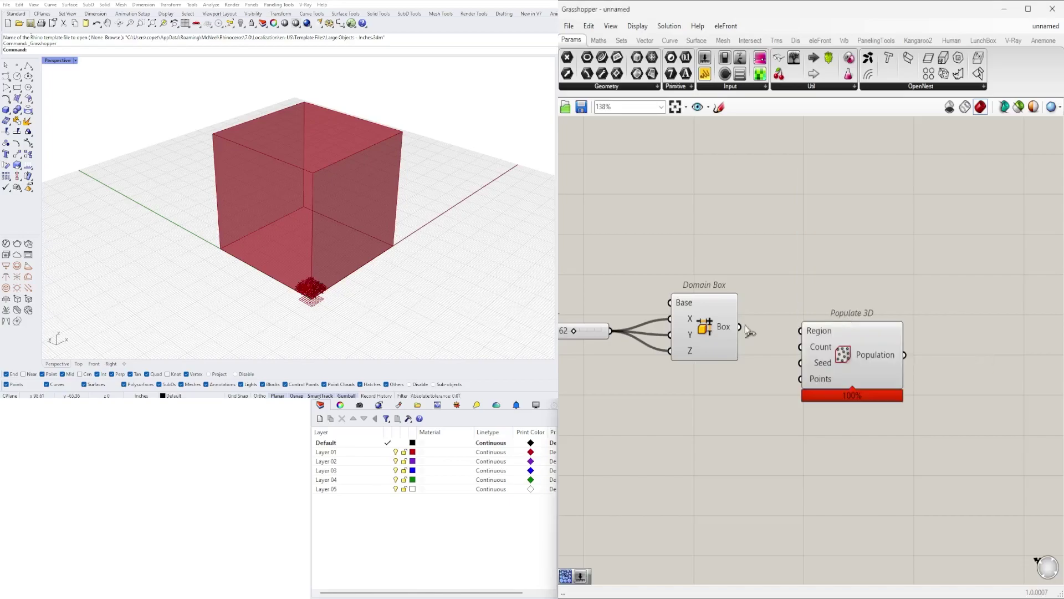
{"action": "left_click_drag", "start_coordinate": [784, 332], "coordinate": [800, 331]}
{"action": "left_click", "coordinate": [817, 334]}
{"action": "right_click_drag", "start_coordinate": [817, 334], "coordinate": [662, 301]}
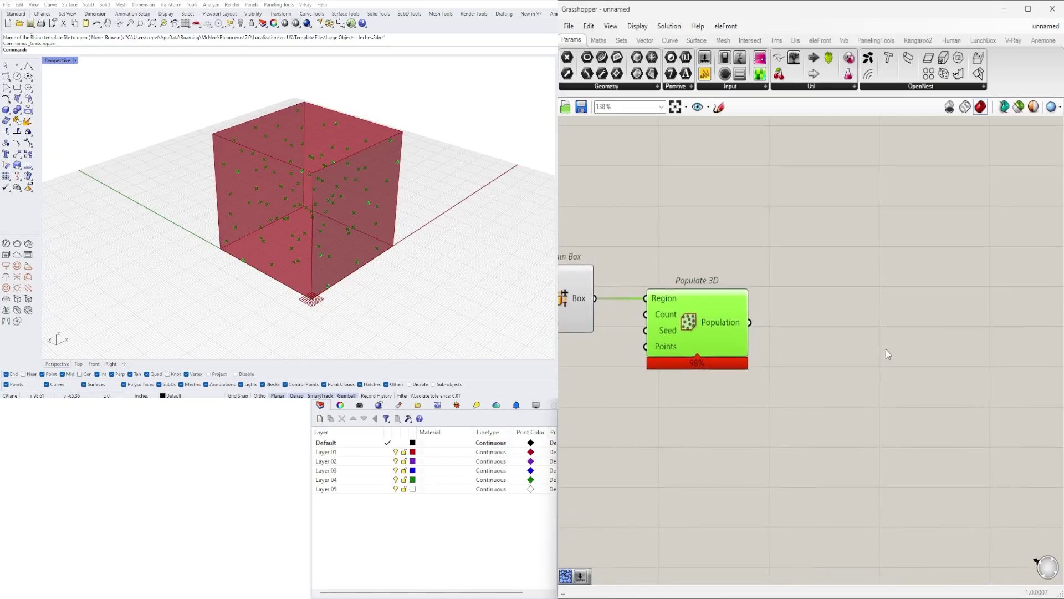
- Add a Voronoi 3D component and connect Population to its Points input and the domain box to its Box input
{"action": "double_click", "coordinate": [886, 349]}
{"action": "type", "text": "Voro"}
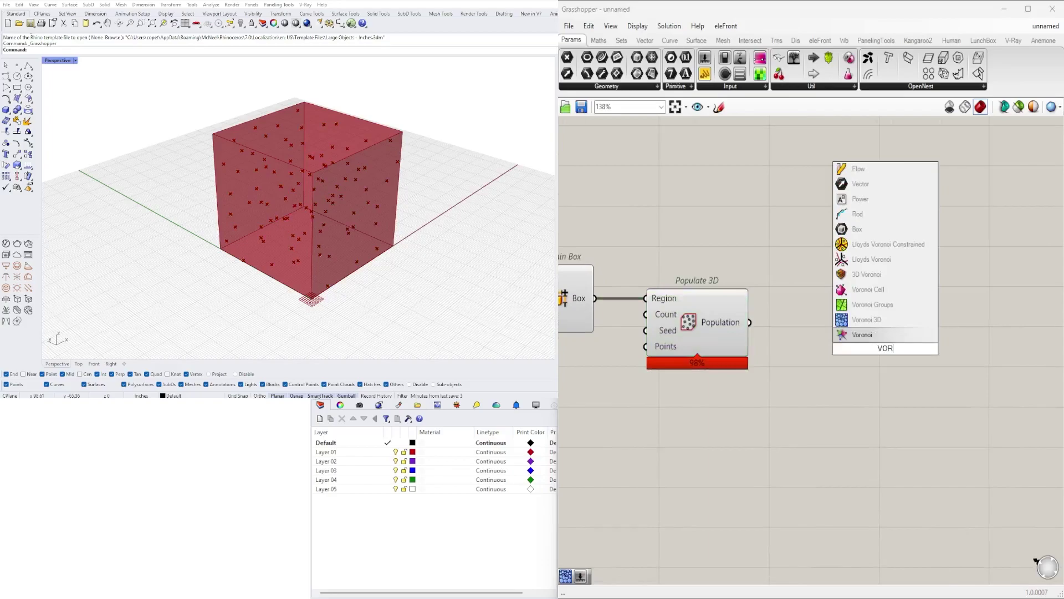
{"action": "left_click", "coordinate": [867, 320]}
{"action": "scroll", "coordinate": [878, 358], "scroll_direction": "down", "scroll_amount": 2}
{"action": "right_click_drag", "start_coordinate": [881, 358], "coordinate": [915, 366]}
{"action": "left_click_drag", "start_coordinate": [909, 363], "coordinate": [890, 282]}
{"action": "left_click_drag", "start_coordinate": [792, 330], "coordinate": [779, 342]}
{"action": "left_click_drag", "start_coordinate": [882, 285], "coordinate": [868, 309]}
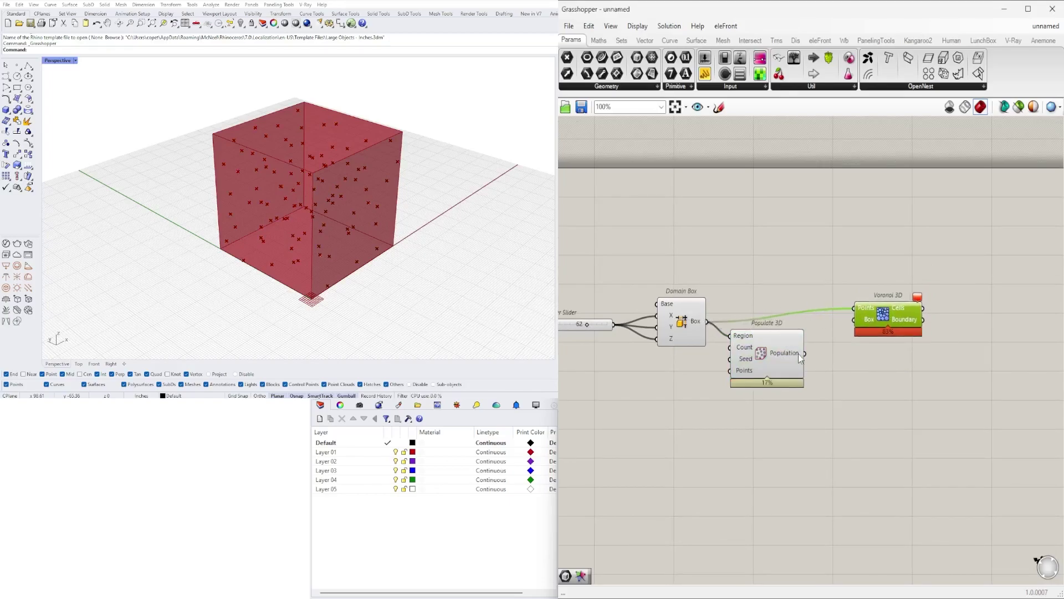
{"action": "left_click_drag", "start_coordinate": [708, 321], "coordinate": [915, 323]}
- Turn off the preview of Domain Box and Populate 3D, and move Populate 3D clear of the box wire
{"action": "left_click", "coordinate": [849, 424]}
{"action": "left_click_drag", "start_coordinate": [804, 427], "coordinate": [693, 273]}
{"action": "middle_click", "coordinate": [694, 267]}
{"action": "left_click", "coordinate": [672, 243]}
{"action": "right_click_drag", "start_coordinate": [873, 270], "coordinate": [752, 267]}
{"action": "left_click", "coordinate": [705, 274]}
{"action": "scroll", "coordinate": [723, 307], "scroll_direction": "down", "scroll_amount": 3}
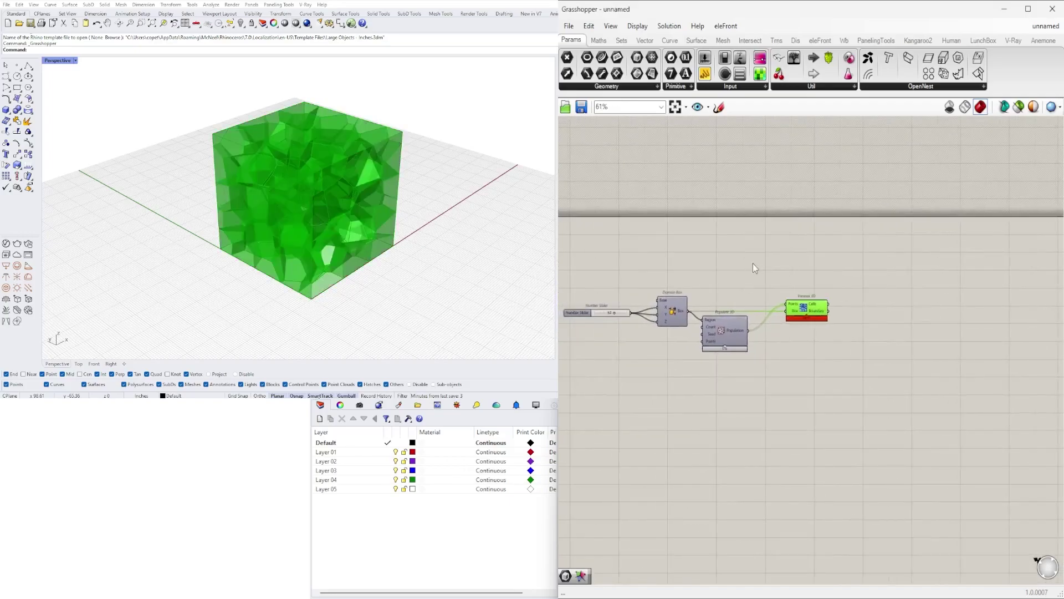
{"action": "left_click", "coordinate": [751, 268]}
{"action": "left_click_drag", "start_coordinate": [734, 339], "coordinate": [742, 351]}
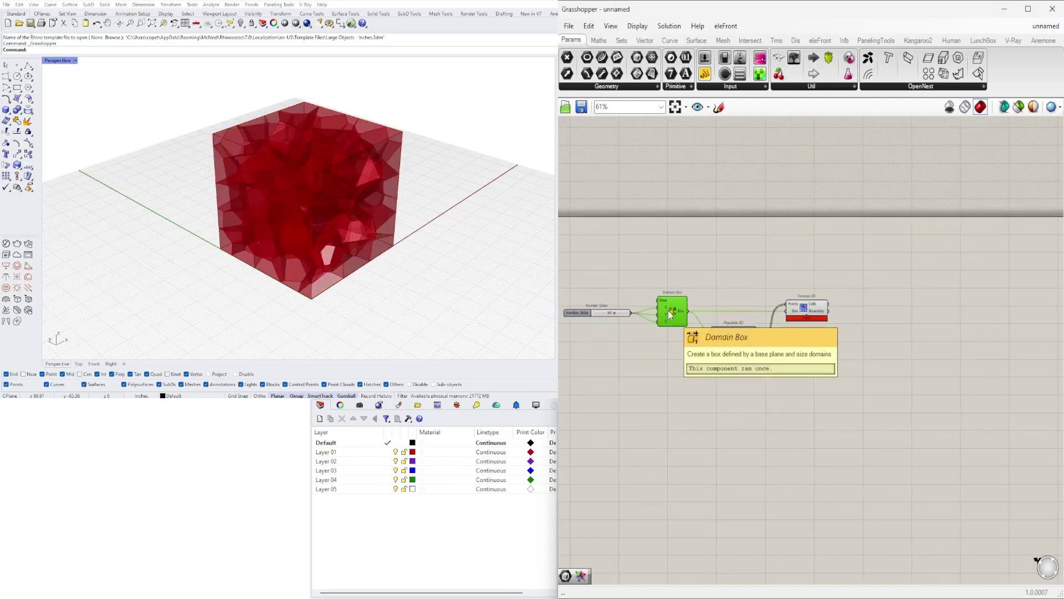
- Add an Area component above Voronoi 3D and connect the domain box to its Geometry input
{"action": "scroll", "coordinate": [671, 315], "scroll_direction": "up", "scroll_amount": 3}
{"action": "double_click", "coordinate": [752, 228]}
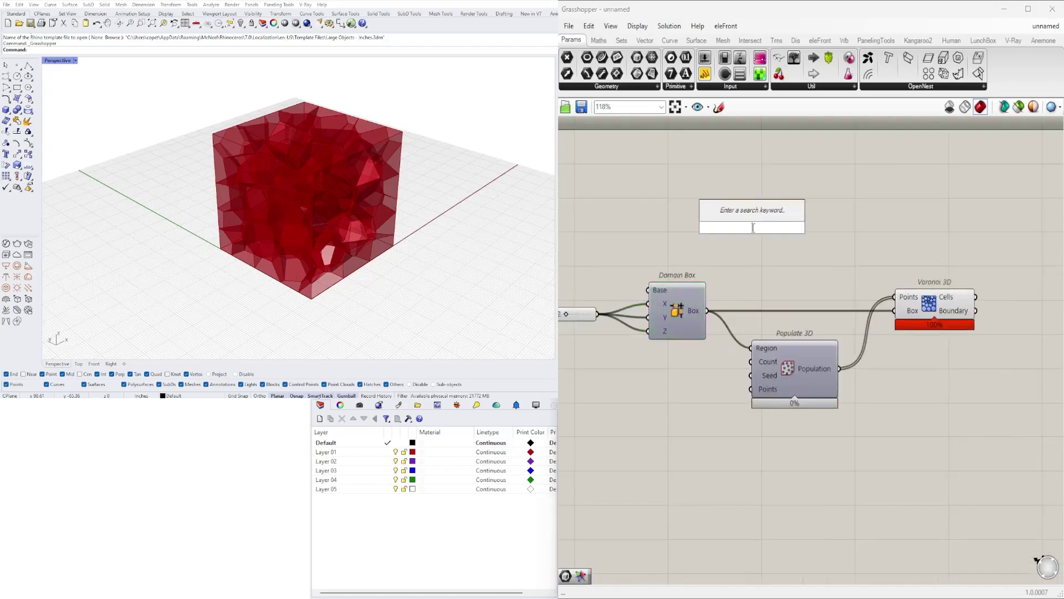
{"action": "type", "text": "AREA"}
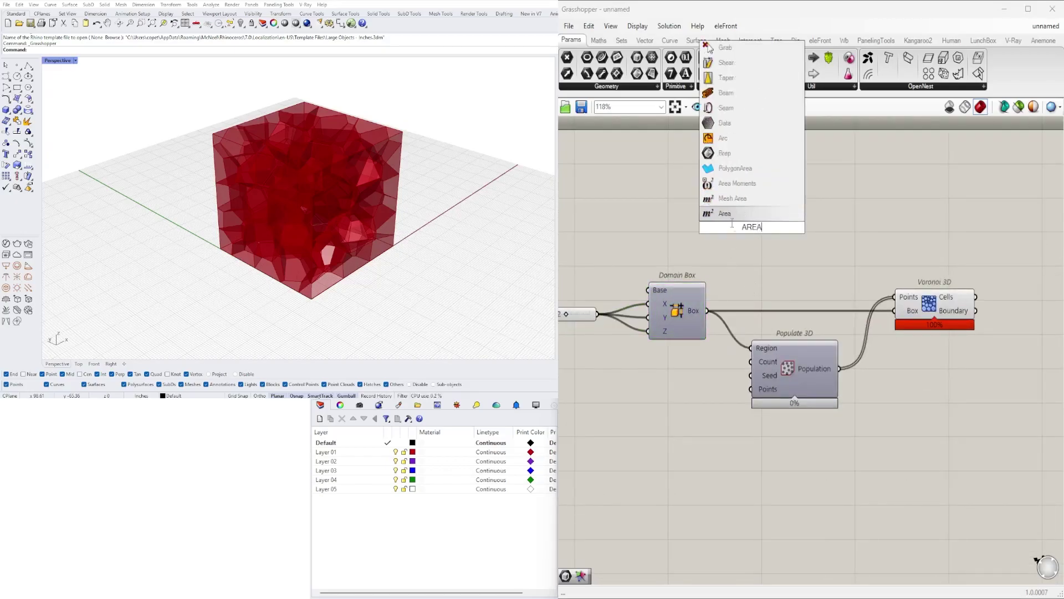
{"action": "key", "text": "Return"}
{"action": "left_click_drag", "start_coordinate": [711, 223], "coordinate": [937, 222]}
{"action": "scroll", "coordinate": [820, 236], "scroll_direction": "down", "scroll_amount": 3}
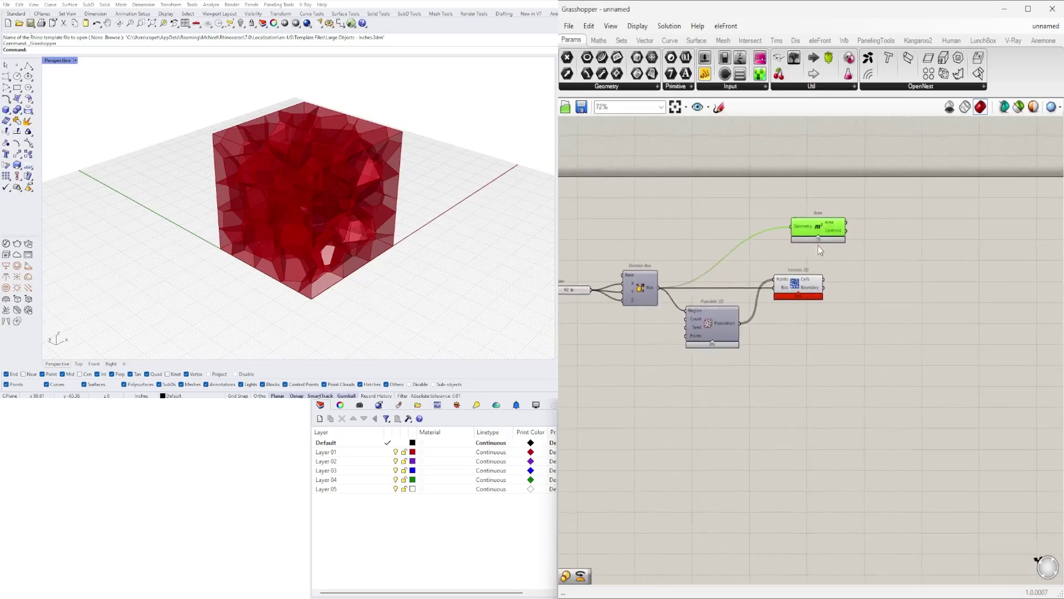
{"action": "right_click_drag", "start_coordinate": [856, 289], "coordinate": [776, 268]}
- Duplicate the Area component and connect the Voronoi 3D Cells output to the copy's Geometry input
{"action": "left_click", "coordinate": [731, 259]}
{"action": "double_click", "coordinate": [794, 261]}
{"action": "key", "text": "Escape"}
{"action": "scroll", "coordinate": [795, 264], "scroll_direction": "up", "scroll_amount": 2}
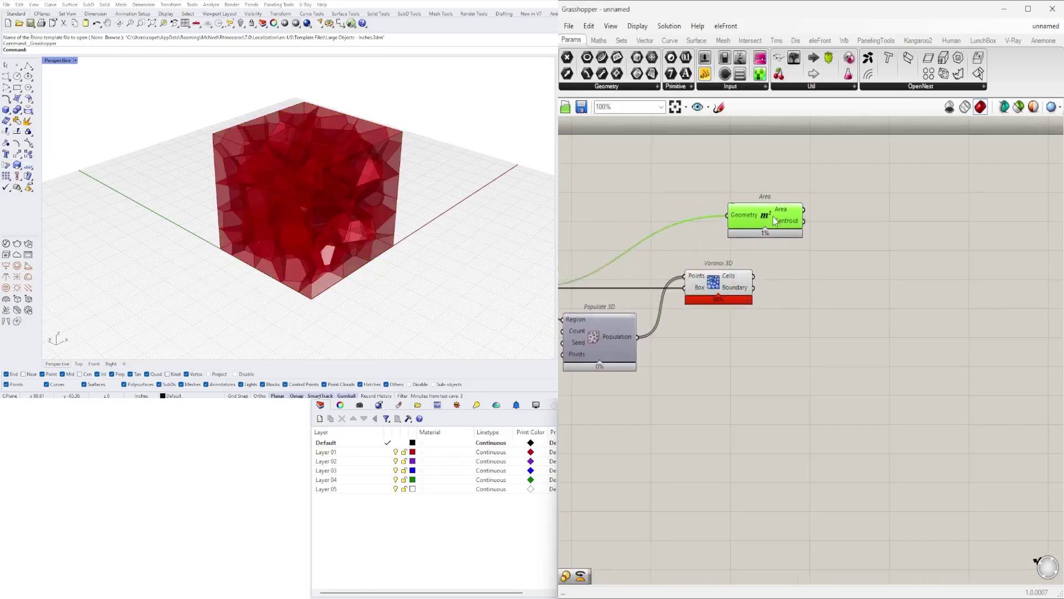
{"action": "left_click_drag", "start_coordinate": [797, 263], "coordinate": [802, 291], "text": "alt"}
{"action": "left_click_drag", "start_coordinate": [793, 207], "coordinate": [805, 221]}
{"action": "left_click", "coordinate": [804, 289]}
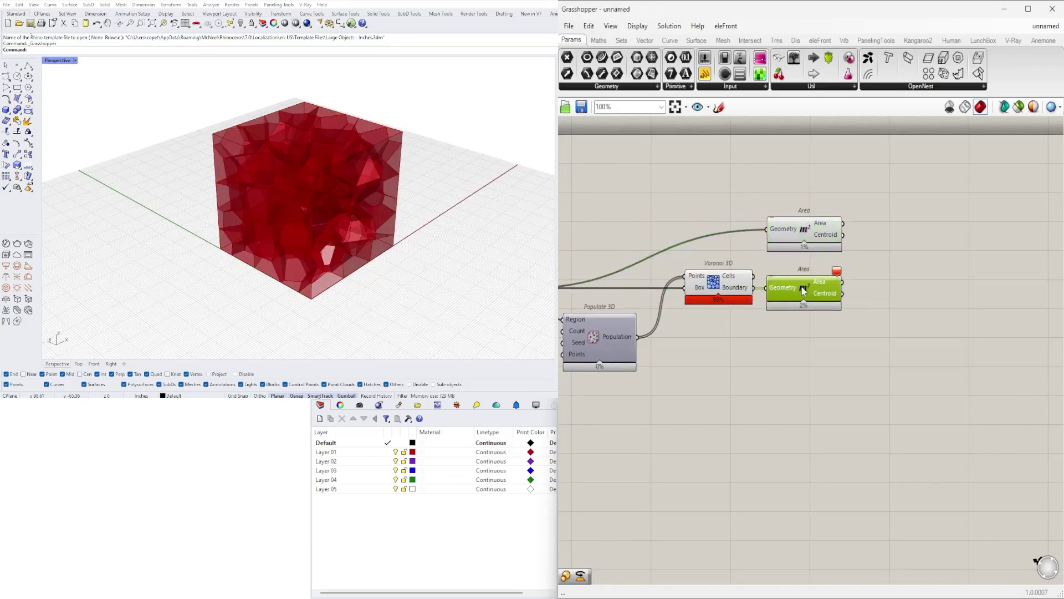
{"action": "left_click_drag", "start_coordinate": [753, 275], "coordinate": [798, 272]}
{"action": "left_click", "coordinate": [802, 229]}
{"action": "left_click", "coordinate": [895, 250]}
{"action": "double_click", "coordinate": [943, 272]}
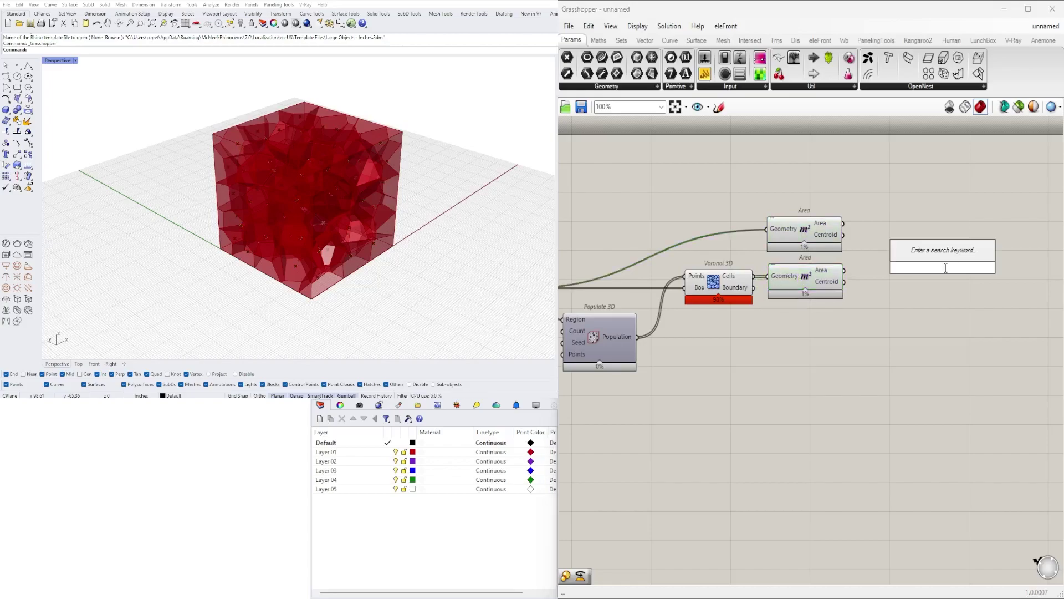
{"action": "type", "text": "SCALE"}
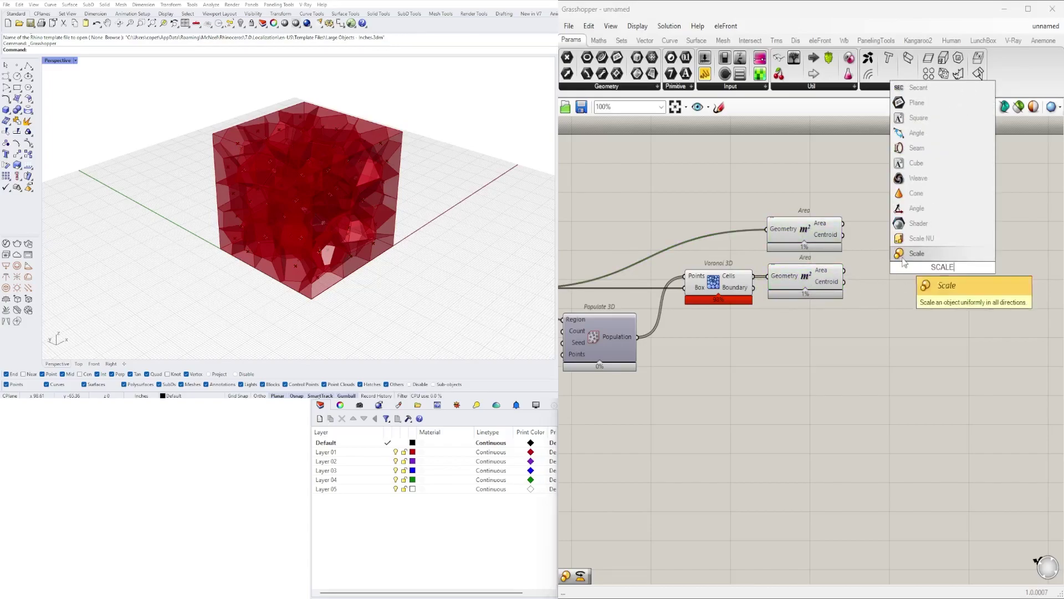
{"action": "left_click", "coordinate": [919, 241]}
{"action": "key", "text": "Delete"}
- Add a uniform Scale component, connecting the cell centroids to Center and the Voronoi Cells output to Factor
{"action": "double_click", "coordinate": [935, 264]}
{"action": "type", "text": "SCALE"}
{"action": "left_click", "coordinate": [925, 248]}
{"action": "left_click", "coordinate": [821, 280]}
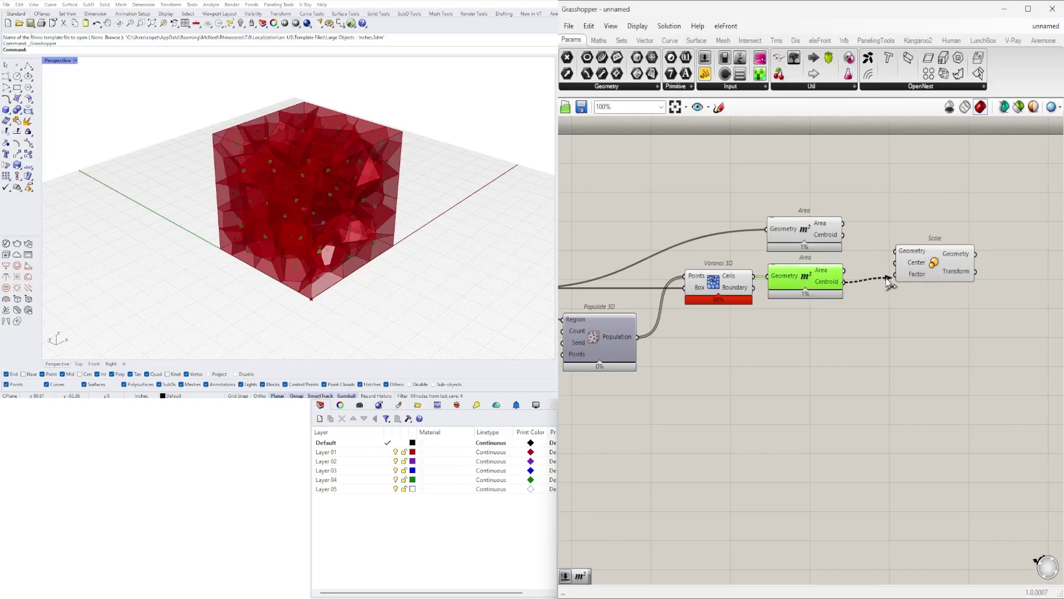
{"action": "left_click_drag", "start_coordinate": [817, 275], "coordinate": [954, 277]}
{"action": "left_click", "coordinate": [796, 240]}
{"action": "scroll", "coordinate": [764, 303], "scroll_direction": "down", "scroll_amount": 2}
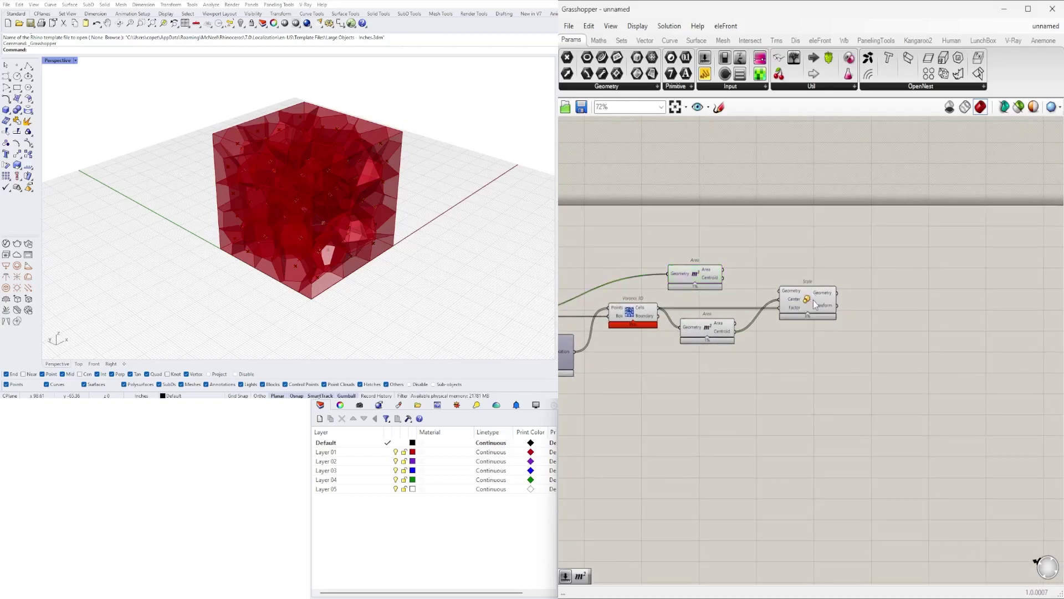
- Add a Line component with the box centroid as Start Point and the cell centroids as End Point
{"action": "left_click_drag", "start_coordinate": [798, 302], "coordinate": [898, 301]}
{"action": "left_click_drag", "start_coordinate": [712, 280], "coordinate": [714, 279]}
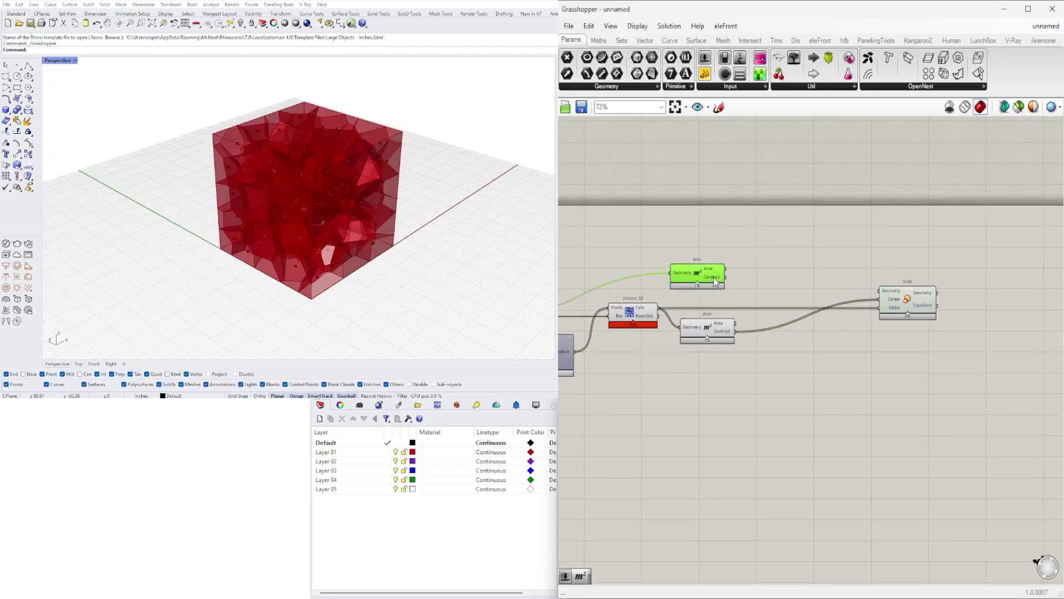
{"action": "double_click", "coordinate": [809, 281]}
{"action": "type", "text": "Li"}
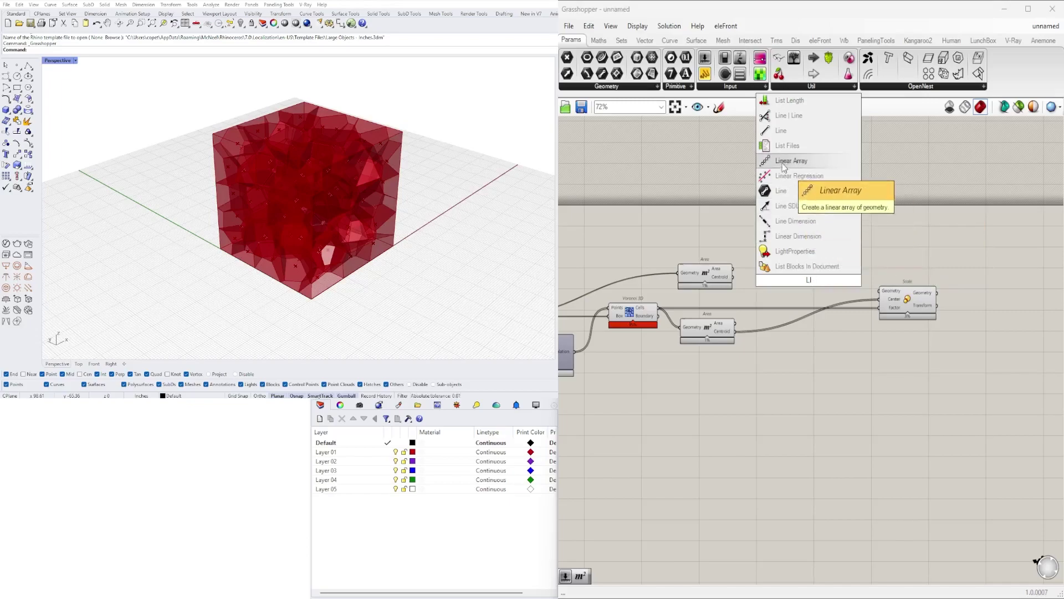
{"action": "left_click", "coordinate": [780, 130]}
{"action": "scroll", "coordinate": [717, 268], "scroll_direction": "up", "scroll_amount": 2}
{"action": "left_click", "coordinate": [725, 359]}
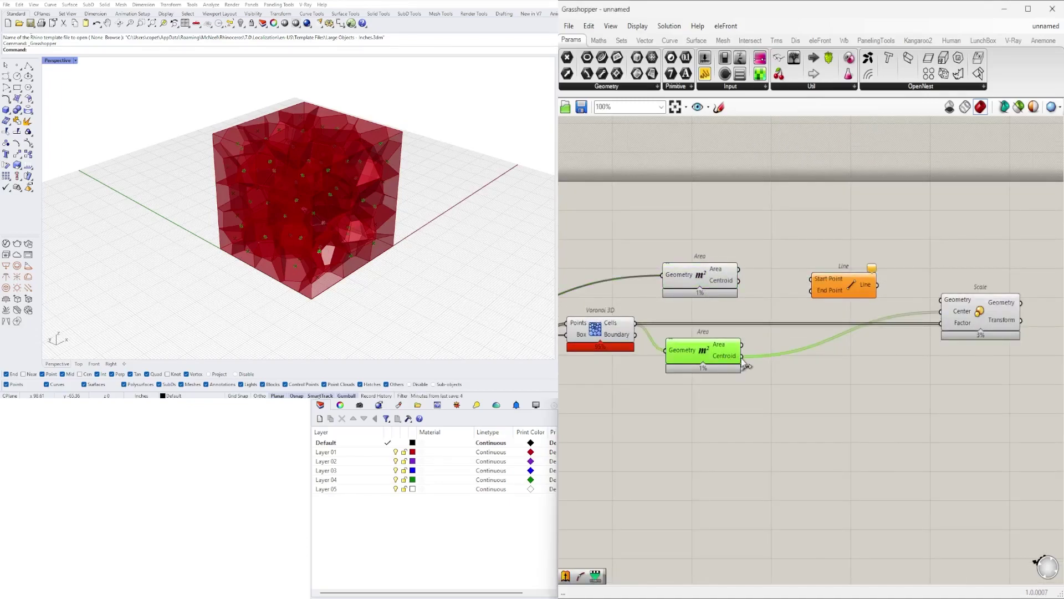
{"action": "left_click_drag", "start_coordinate": [815, 282], "coordinate": [812, 289]}
{"action": "left_click_drag", "start_coordinate": [843, 285], "coordinate": [810, 286]}
{"action": "right_click_drag", "start_coordinate": [926, 338], "coordinate": [812, 307]}
- Add a curve Length component and connect the Line output to its Curve input
{"action": "left_click_drag", "start_coordinate": [879, 297], "coordinate": [940, 298]}
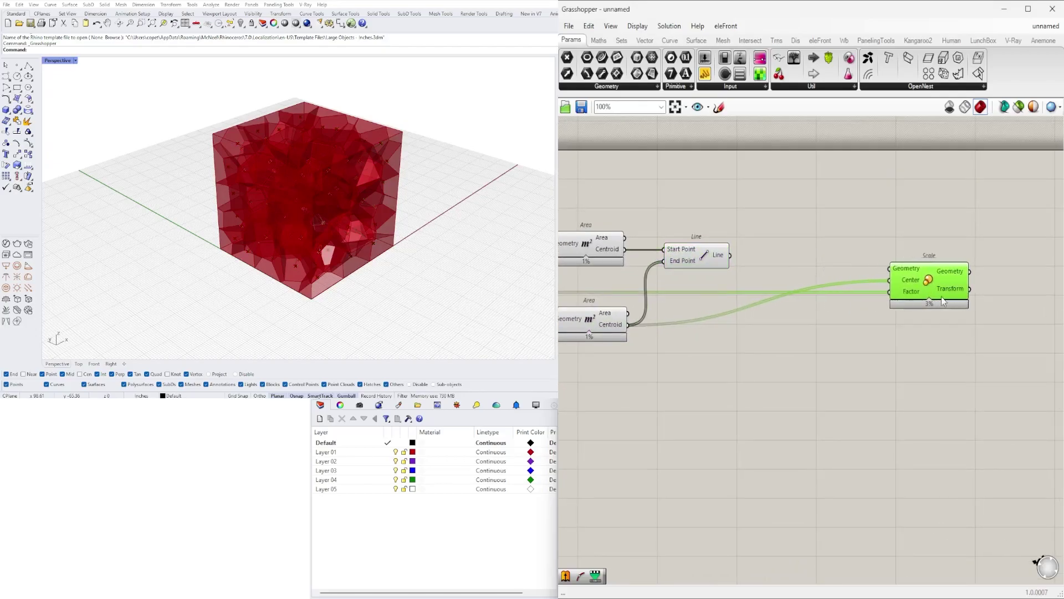
{"action": "scroll", "coordinate": [961, 297], "scroll_direction": "down", "scroll_amount": 2}
{"action": "double_click", "coordinate": [721, 267]}
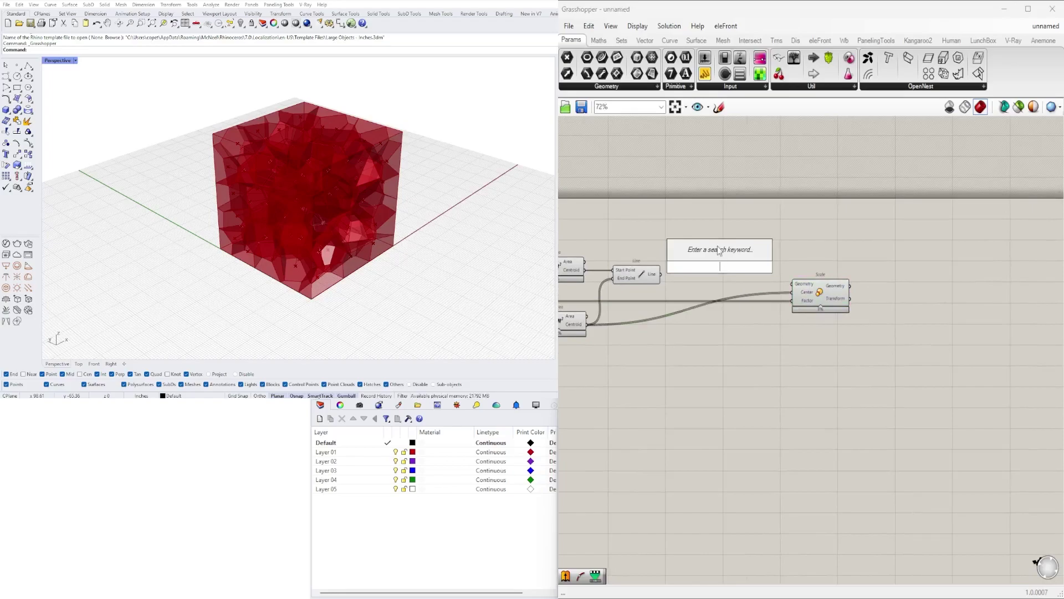
{"action": "type", "text": "LENG"}
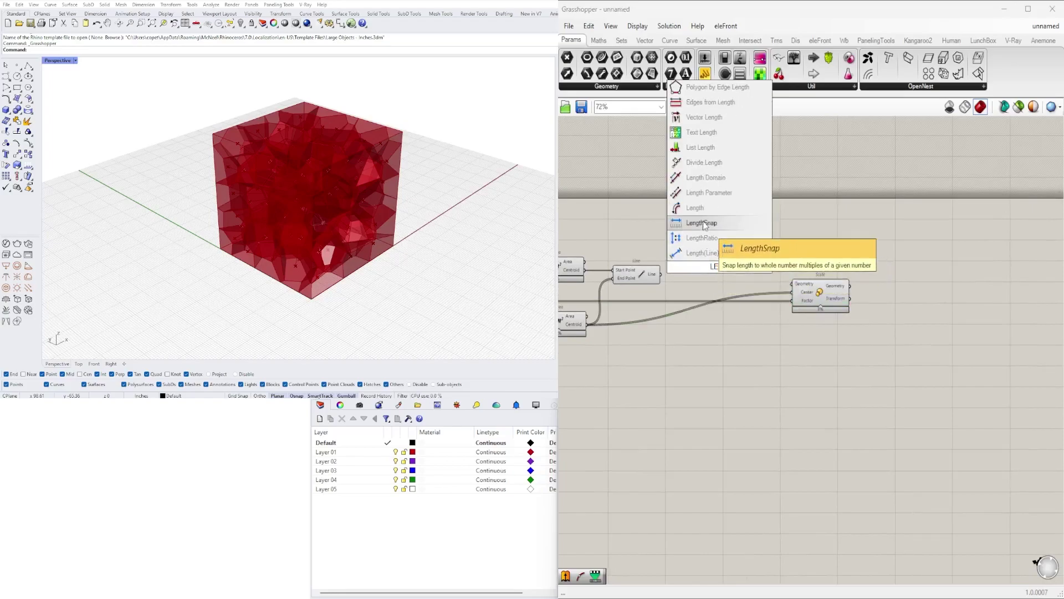
{"action": "key", "text": "Return"}
{"action": "scroll", "coordinate": [677, 258], "scroll_direction": "up", "scroll_amount": 2}
{"action": "left_click_drag", "start_coordinate": [655, 280], "coordinate": [689, 279]}
{"action": "right_click_drag", "start_coordinate": [693, 282], "coordinate": [583, 269]}
- Add a Remap Numbers component between Length and Scale, spacing the components apart
{"action": "left_click_drag", "start_coordinate": [776, 303], "coordinate": [840, 303]}
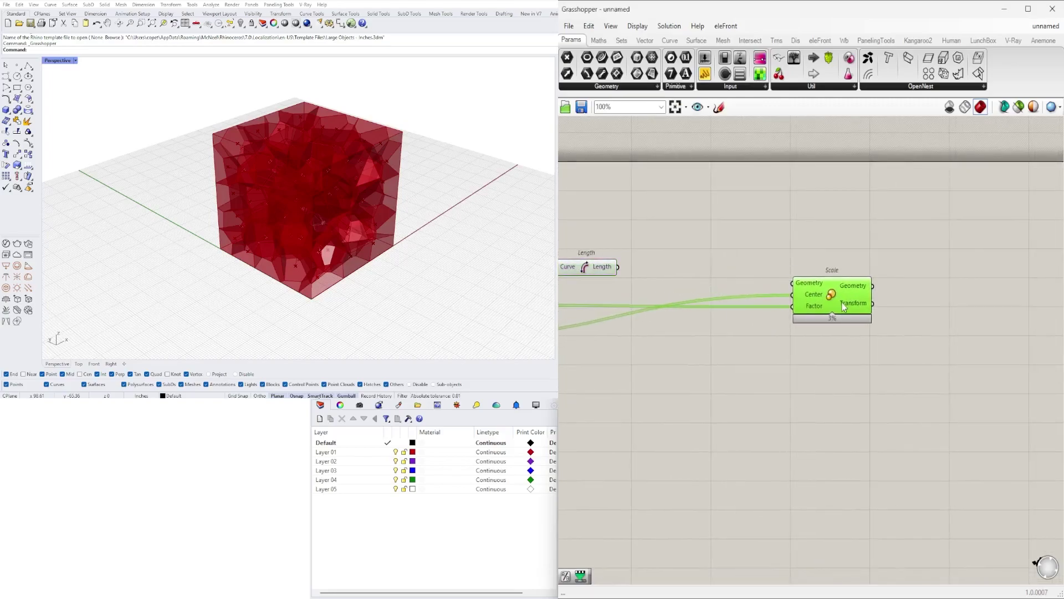
{"action": "scroll", "coordinate": [803, 271], "scroll_direction": "down", "scroll_amount": 2}
{"action": "double_click", "coordinate": [898, 245]}
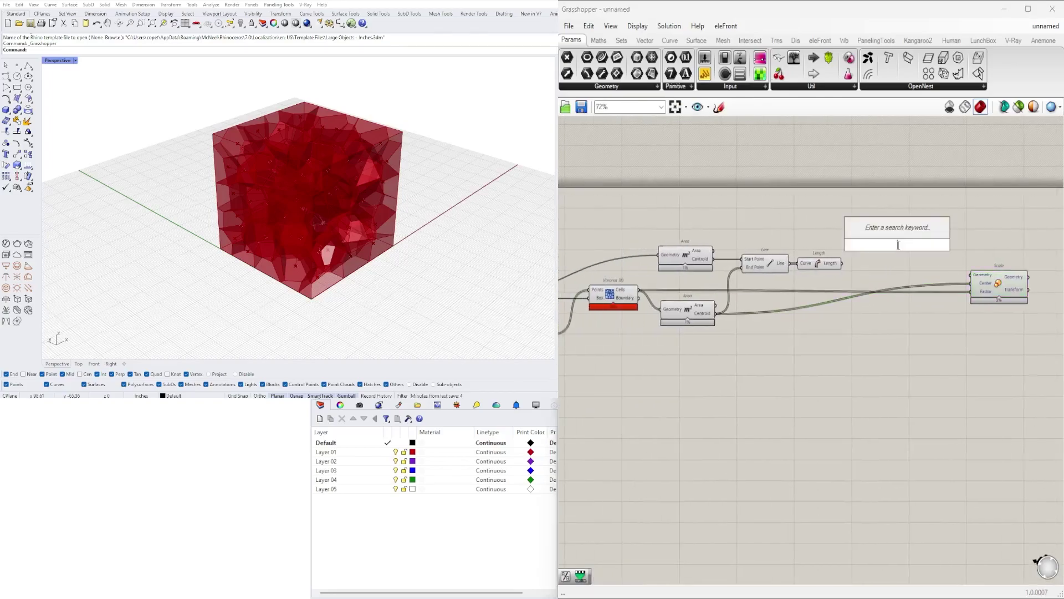
{"action": "type", "text": "rem"}
{"action": "left_click", "coordinate": [881, 204]}
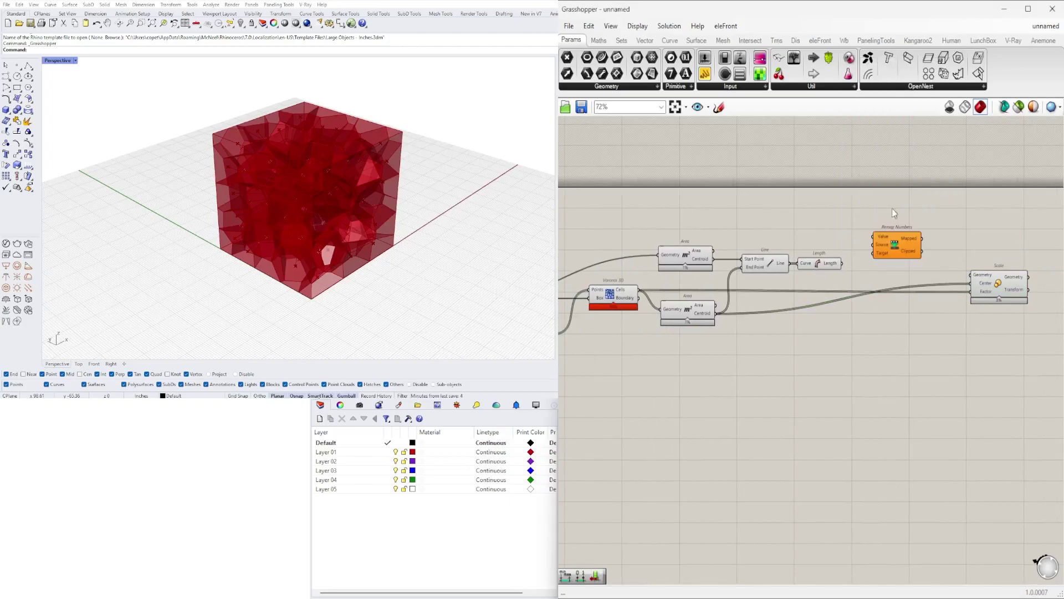
{"action": "right_click_drag", "start_coordinate": [1003, 283], "coordinate": [877, 281]}
{"action": "left_click", "coordinate": [878, 286]}
{"action": "left_click_drag", "start_coordinate": [770, 244], "coordinate": [808, 225]}
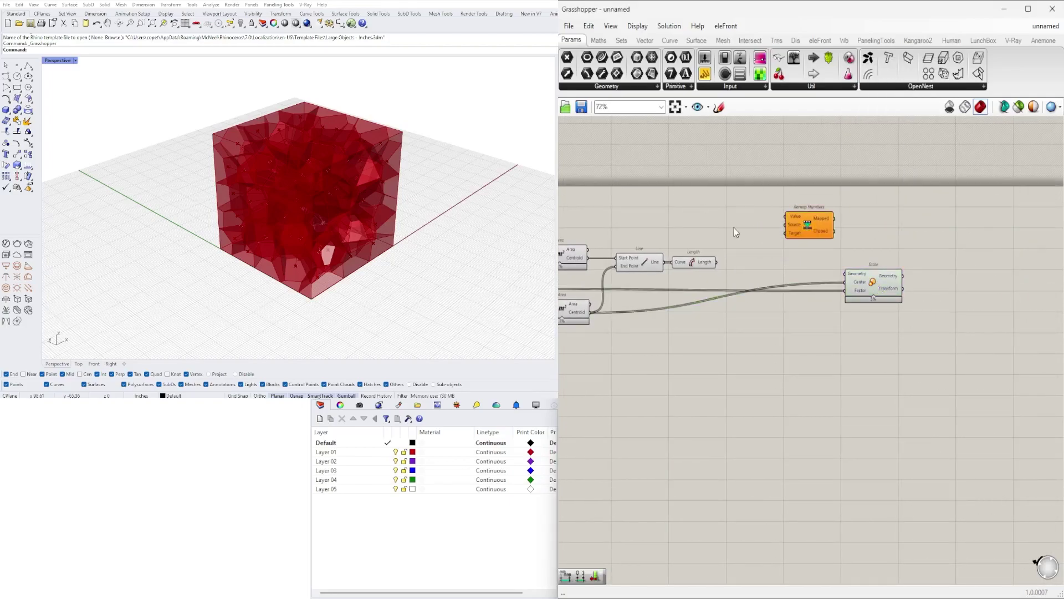
- Add a Bounds component, connecting Length to its Numbers input and to Remap Numbers' Value, and its Domain output to Source
{"action": "double_click", "coordinate": [735, 227]}
{"action": "type", "text": "bou"}
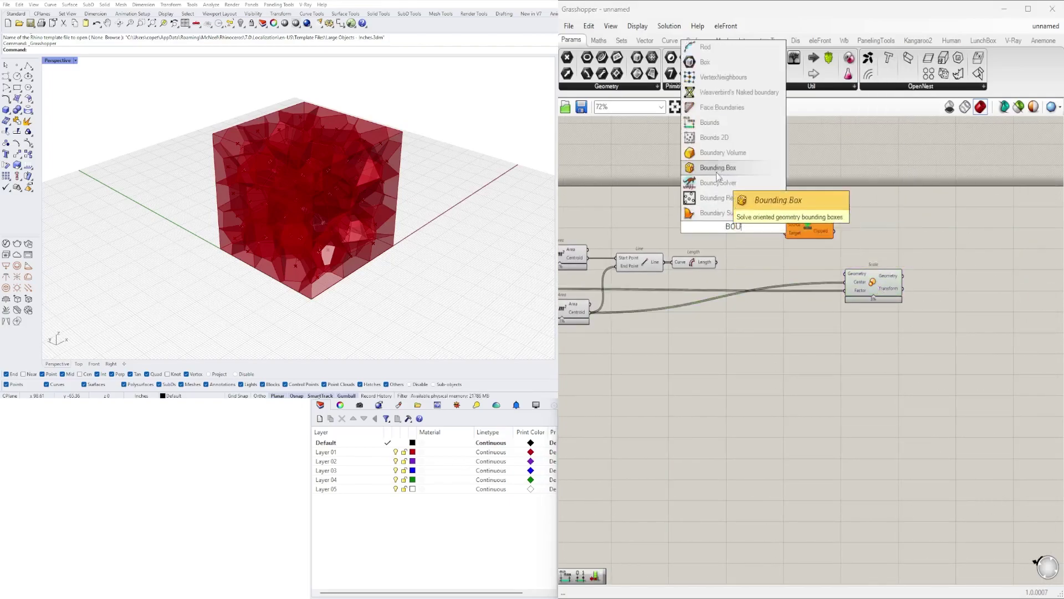
{"action": "left_click", "coordinate": [706, 123]}
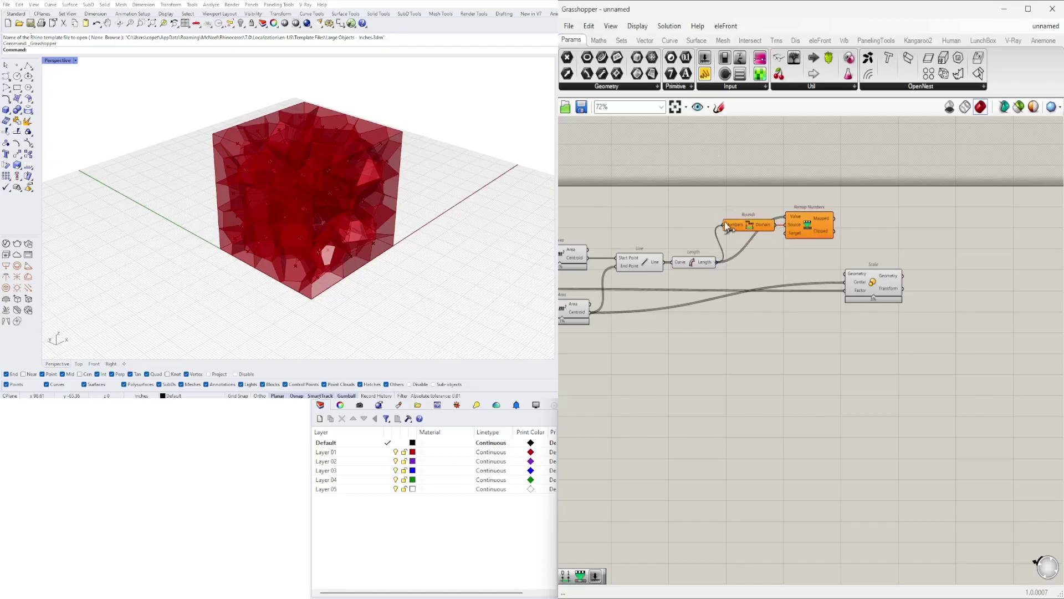
- Rearrange Bounds and Remap Numbers, and move Scale farther along to make room on the canvas
{"action": "left_click_drag", "start_coordinate": [990, 348], "coordinate": [748, 199]}
{"action": "left_click_drag", "start_coordinate": [814, 224], "coordinate": [886, 246]}
{"action": "left_click", "coordinate": [887, 248]}
{"action": "left_click", "coordinate": [834, 231]}
{"action": "right_click_drag", "start_coordinate": [872, 220], "coordinate": [776, 195]}
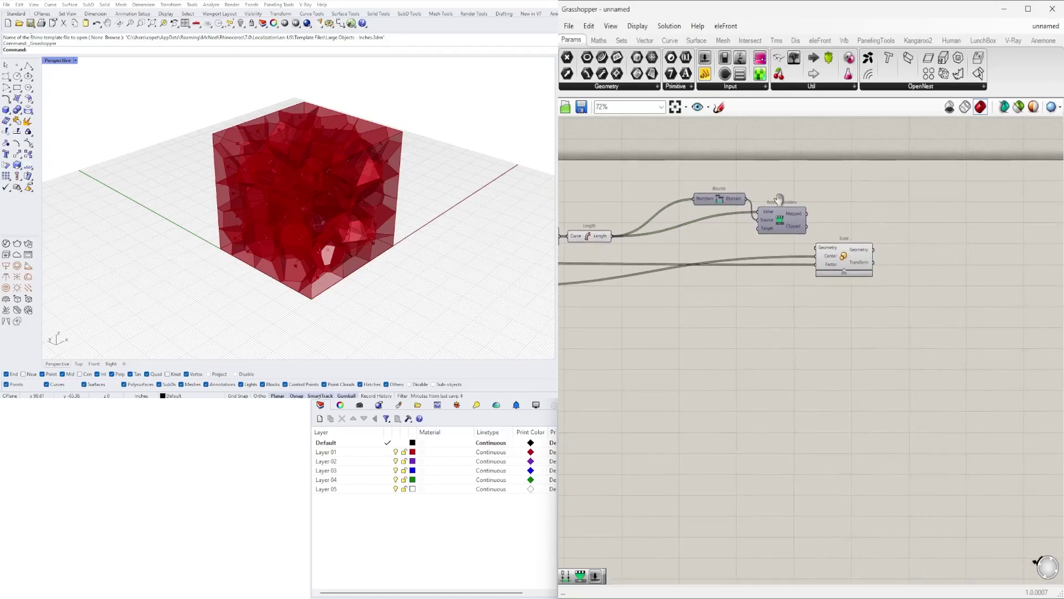
{"action": "left_click_drag", "start_coordinate": [862, 259], "coordinate": [981, 258]}
{"action": "left_click", "coordinate": [940, 226]}
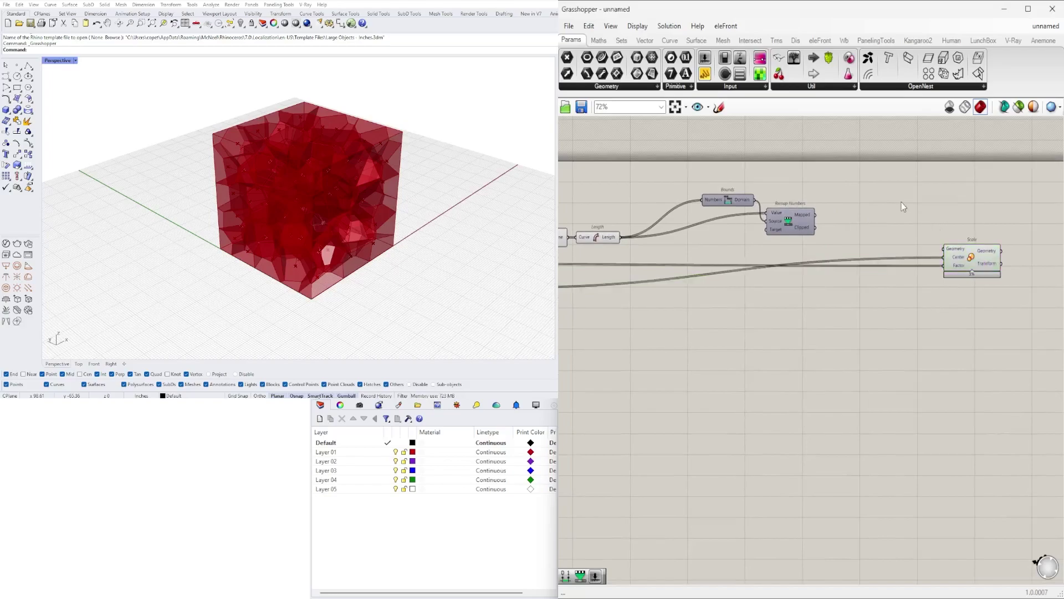
- Connect the Voronoi 3D Cells output to the Scale component's Geometry input
{"action": "scroll", "coordinate": [720, 294], "scroll_direction": "down", "scroll_amount": 2}
{"action": "right_click_drag", "start_coordinate": [598, 305], "coordinate": [724, 297]}
{"action": "scroll", "coordinate": [643, 269], "scroll_direction": "up", "scroll_amount": 3}
{"action": "right_click_drag", "start_coordinate": [628, 280], "coordinate": [840, 279]}
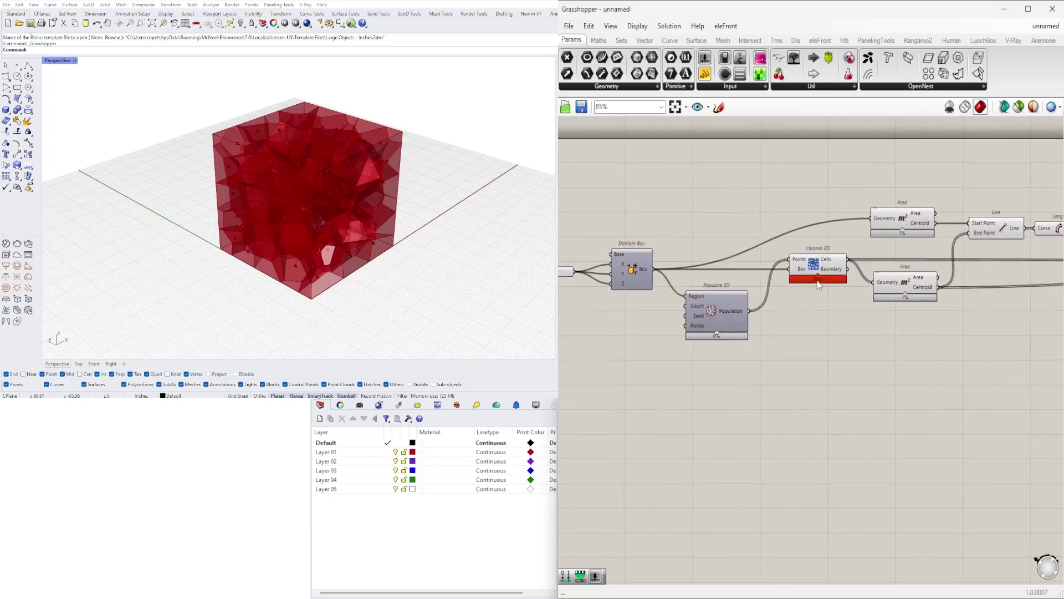
{"action": "left_click", "coordinate": [839, 279]}
{"action": "scroll", "coordinate": [787, 249], "scroll_direction": "down", "scroll_amount": 5}
{"action": "left_click_drag", "start_coordinate": [862, 256], "coordinate": [937, 244]}
{"action": "scroll", "coordinate": [995, 258], "scroll_direction": "up", "scroll_amount": 5}
{"action": "scroll", "coordinate": [834, 240], "scroll_direction": "down", "scroll_amount": 3}
{"action": "scroll", "coordinate": [919, 221], "scroll_direction": "up", "scroll_amount": 4}
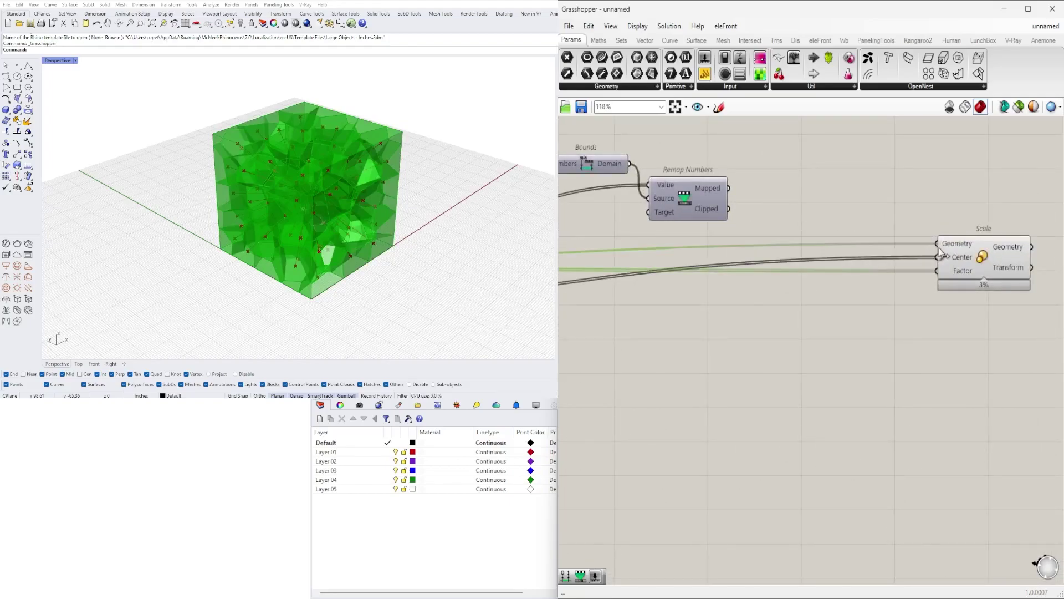
- Disconnect the Voronoi 3D Cells wire from Scale's Factor input
{"action": "scroll", "coordinate": [985, 289], "scroll_direction": "down", "scroll_amount": 5}
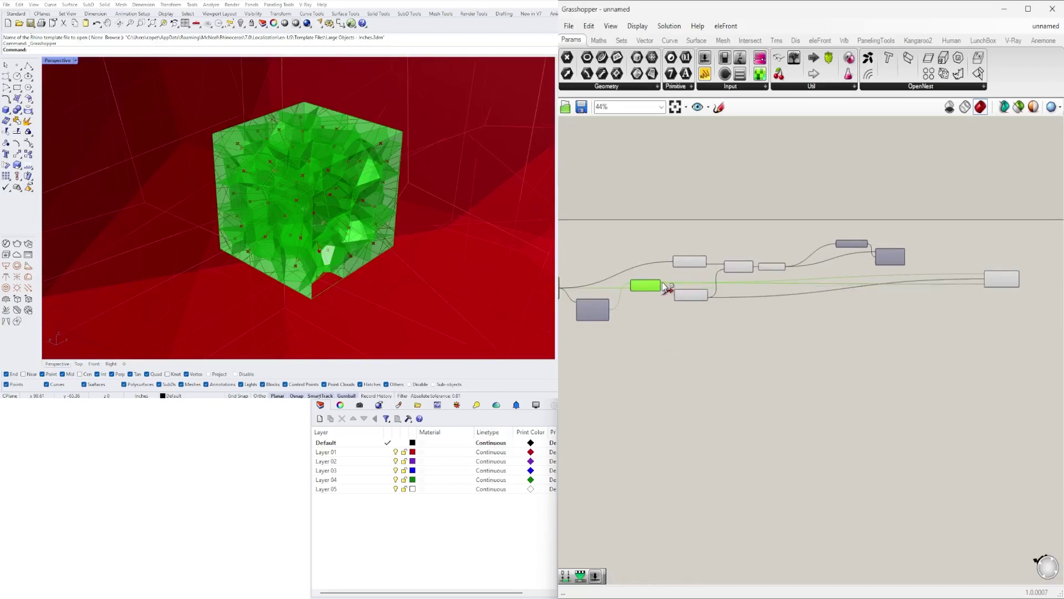
{"action": "left_click_drag", "start_coordinate": [663, 283], "coordinate": [662, 284], "text": "ctrl"}
{"action": "scroll", "coordinate": [975, 279], "scroll_direction": "up", "scroll_amount": 4}
{"action": "right_click_drag", "start_coordinate": [975, 279], "coordinate": [804, 284]}
{"action": "right_click_drag", "start_coordinate": [594, 266], "coordinate": [926, 243]}
{"action": "scroll", "coordinate": [872, 270], "scroll_direction": "down", "scroll_amount": 1}
{"action": "left_click", "coordinate": [779, 252]}
- Add a Construct Domain component below Bounds and connect its Domain output to Remap Numbers' Target
{"action": "scroll", "coordinate": [926, 244], "scroll_direction": "up", "scroll_amount": 1}
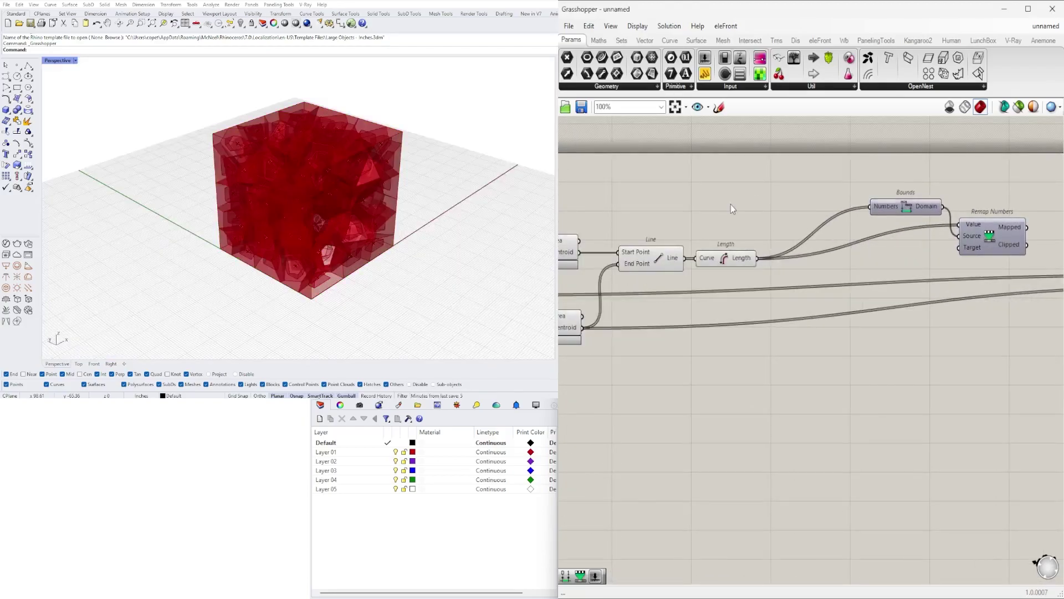
{"action": "double_click", "coordinate": [731, 205]}
{"action": "type", "text": "CONSTR"}
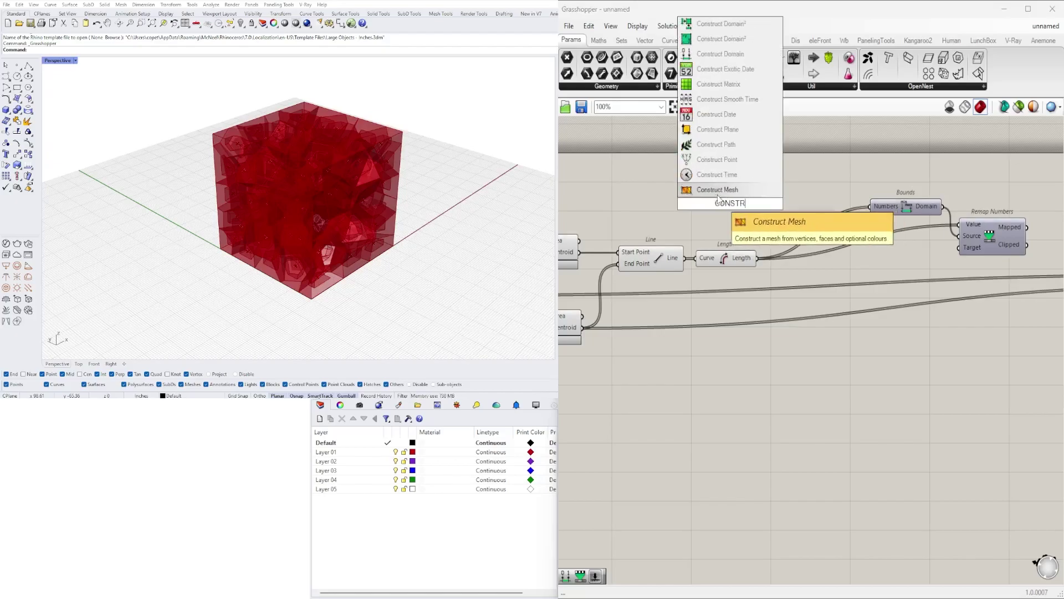
{"action": "left_click", "coordinate": [737, 54]}
{"action": "left_click_drag", "start_coordinate": [733, 204], "coordinate": [853, 224]}
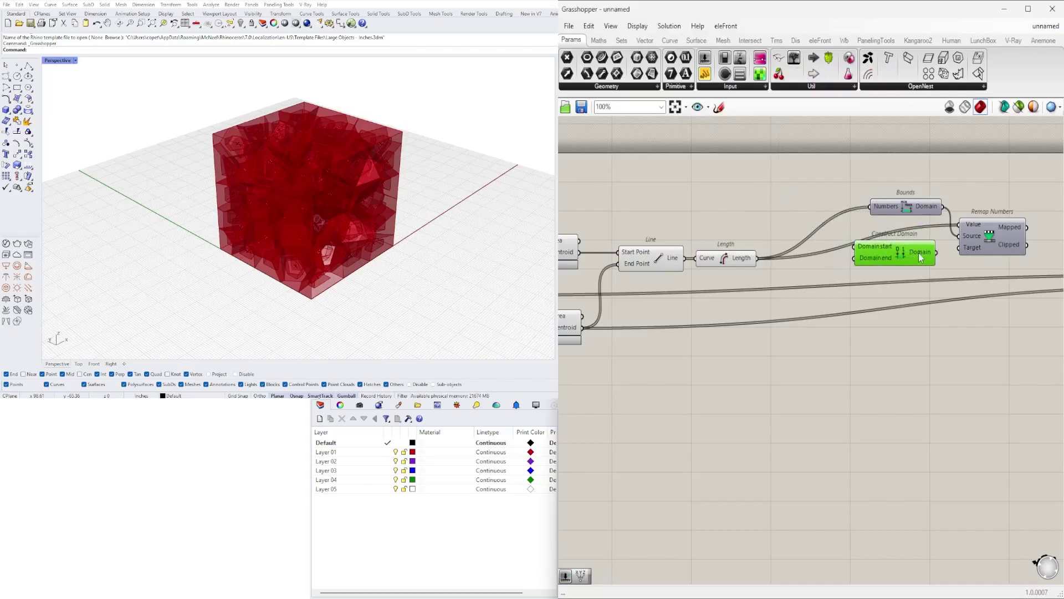
- Add a number slider with value 1.000, duplicate it, and set the upper of the two to 0.1500
{"action": "double_click", "coordinate": [731, 211]}
{"action": "type", "text": "1.000"}
{"action": "key", "text": "Return"}
{"action": "scroll", "coordinate": [686, 196], "scroll_direction": "up", "scroll_amount": 1}
{"action": "left_click_drag", "start_coordinate": [708, 208], "coordinate": [702, 175]}
{"action": "left_click_drag", "start_coordinate": [703, 174], "coordinate": [704, 191], "text": "alt"}
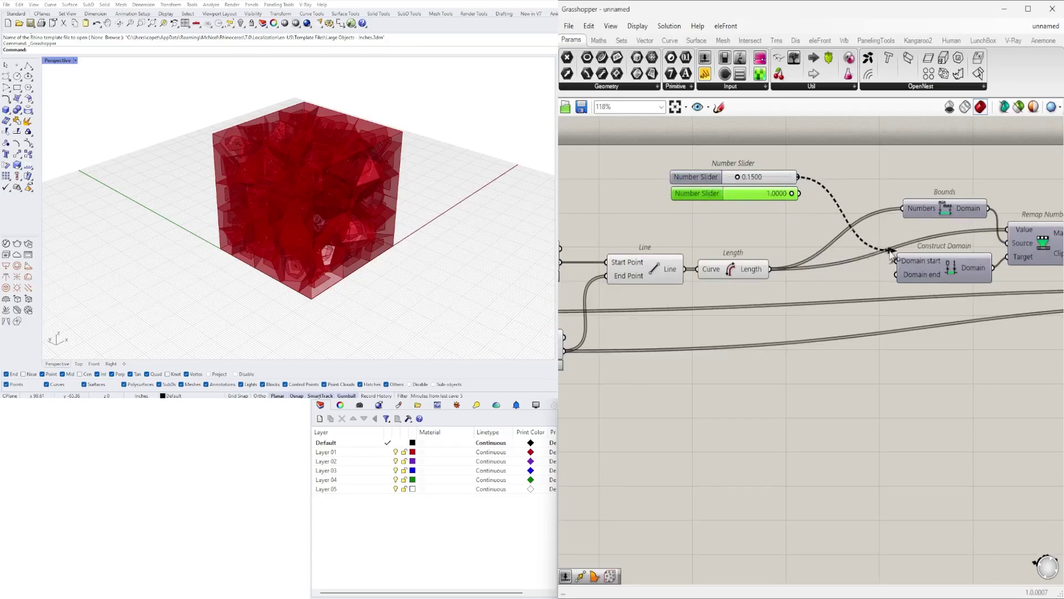
- Connect the 0.1500 slider to Domain start and the 1.0000 slider to Domain end, and move both sliders closer to Length
{"action": "left_click_drag", "start_coordinate": [883, 270], "coordinate": [895, 274]}
{"action": "left_click_drag", "start_coordinate": [819, 136], "coordinate": [737, 232]}
{"action": "left_click_drag", "start_coordinate": [696, 181], "coordinate": [693, 220]}
{"action": "left_click", "coordinate": [876, 195]}
- Connect the Mapped output of Remap Numbers to Scale's Factor input
{"action": "right_click_drag", "start_coordinate": [876, 196], "coordinate": [701, 192]}
{"action": "scroll", "coordinate": [702, 192], "scroll_direction": "down", "scroll_amount": 1}
{"action": "right_click_drag", "start_coordinate": [949, 233], "coordinate": [819, 234]}
{"action": "scroll", "coordinate": [766, 224], "scroll_direction": "down", "scroll_amount": 1}
{"action": "left_click_drag", "start_coordinate": [813, 234], "coordinate": [961, 293]}
{"action": "scroll", "coordinate": [898, 280], "scroll_direction": "down", "scroll_amount": 2}
- Turn off the preview of all components that precede Scale
{"action": "right_click_drag", "start_coordinate": [699, 312], "coordinate": [840, 311]}
{"action": "right_click_drag", "start_coordinate": [731, 336], "coordinate": [866, 319]}
{"action": "right_click_drag", "start_coordinate": [1012, 326], "coordinate": [873, 314]}
{"action": "left_click_drag", "start_coordinate": [996, 322], "coordinate": [582, 186]}
{"action": "middle_click", "coordinate": [636, 197]}
{"action": "left_click", "coordinate": [660, 166]}
{"action": "left_click", "coordinate": [712, 182]}
- Align the Length component with the Line component
{"action": "right_click_drag", "start_coordinate": [661, 225], "coordinate": [751, 256]}
{"action": "scroll", "coordinate": [751, 256], "scroll_direction": "down", "scroll_amount": 2}
{"action": "scroll", "coordinate": [750, 256], "scroll_direction": "up", "scroll_amount": 2}
{"action": "right_click_drag", "start_coordinate": [643, 282], "coordinate": [697, 287]}
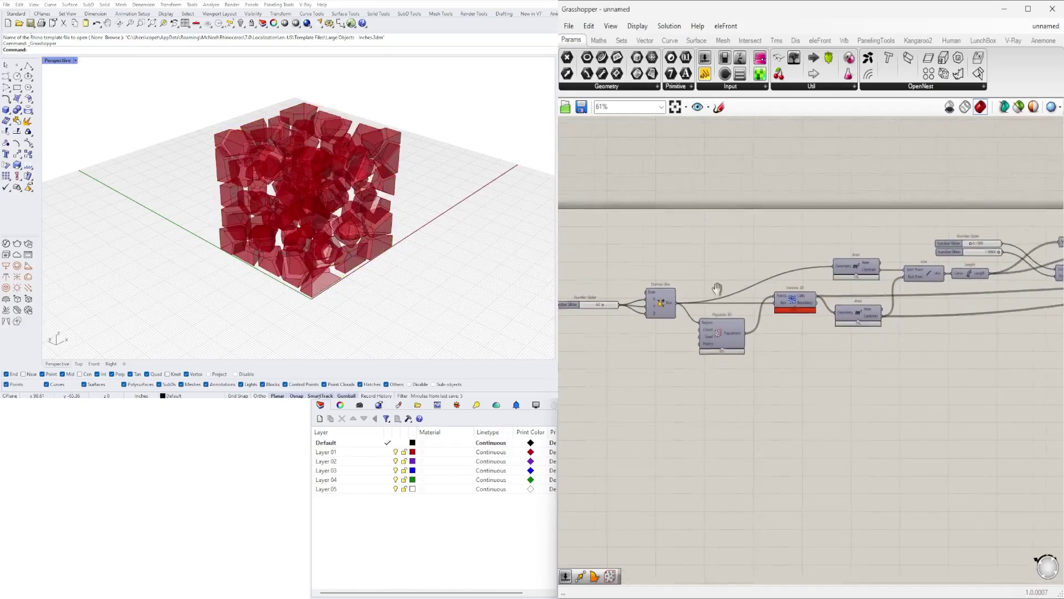
{"action": "right_click_drag", "start_coordinate": [793, 293], "coordinate": [737, 260]}
{"action": "left_click", "coordinate": [774, 244]}
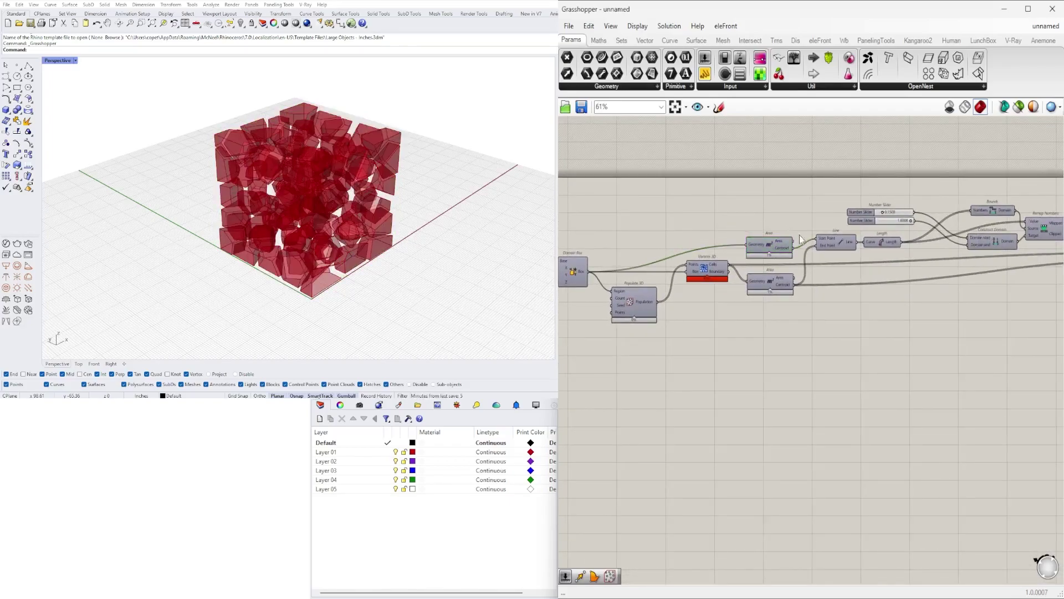
{"action": "scroll", "coordinate": [835, 225], "scroll_direction": "up", "scroll_amount": 3}
{"action": "left_click", "coordinate": [838, 242]}
{"action": "left_click_drag", "start_coordinate": [946, 244], "coordinate": [949, 263]}
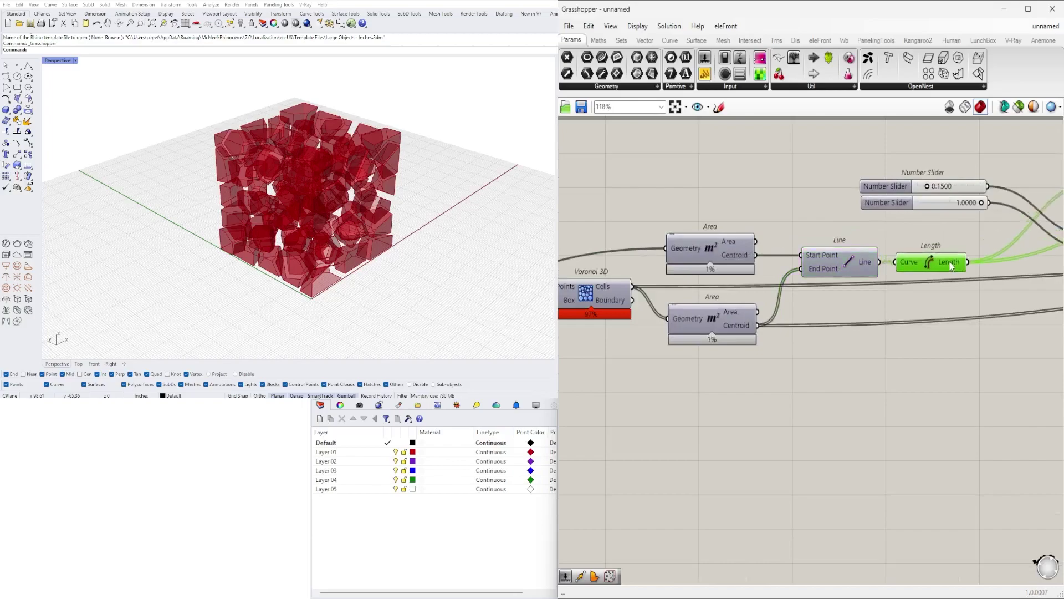
- Move the Scale component closer to Remap Numbers
{"action": "scroll", "coordinate": [950, 261], "scroll_direction": "down", "scroll_amount": 3}
{"action": "right_click_drag", "start_coordinate": [950, 262], "coordinate": [630, 279]}
{"action": "left_click", "coordinate": [898, 333]}
{"action": "left_click", "coordinate": [1009, 291]}
{"action": "left_click_drag", "start_coordinate": [1009, 295], "coordinate": [914, 298]}
{"action": "left_click", "coordinate": [844, 253]}
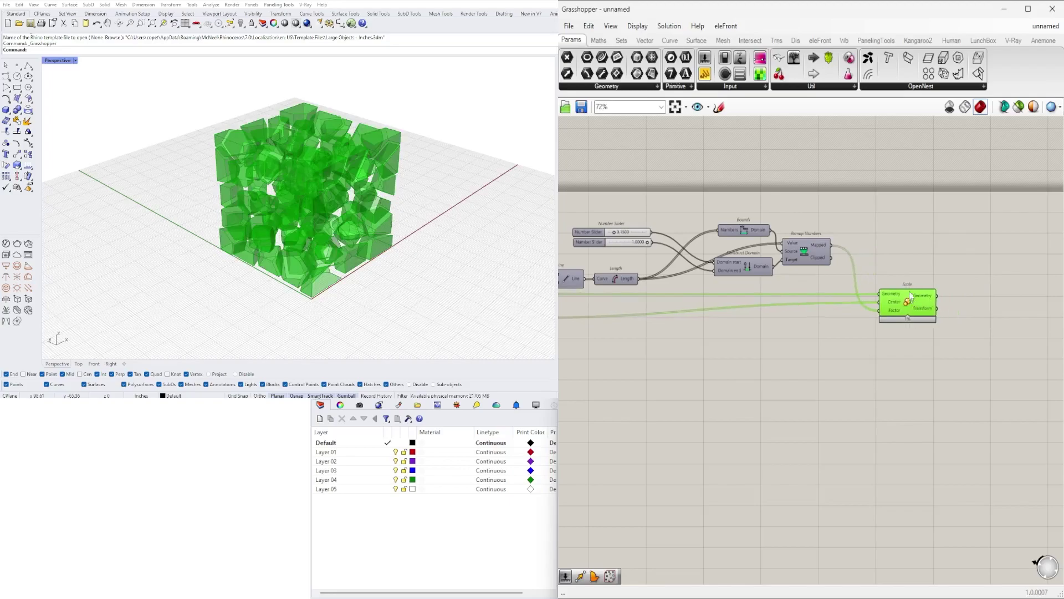
- Move Bounds, Construct Domain and Remap Numbers together closer to the Length component
{"action": "left_click", "coordinate": [838, 264]}
{"action": "right_click_drag", "start_coordinate": [838, 264], "coordinate": [906, 252]}
{"action": "left_click_drag", "start_coordinate": [921, 261], "coordinate": [746, 203]}
{"action": "left_click_drag", "start_coordinate": [743, 205], "coordinate": [662, 233], "text": "shift"}
{"action": "scroll", "coordinate": [787, 219], "scroll_direction": "up", "scroll_amount": 2}
{"action": "left_click_drag", "start_coordinate": [802, 215], "coordinate": [779, 215]}
{"action": "left_click", "coordinate": [644, 189]}
- Set the Domain start slider to 0.8548 and the Domain end slider to 0.0511
{"action": "right_click_drag", "start_coordinate": [644, 189], "coordinate": [743, 173]}
{"action": "scroll", "coordinate": [715, 197], "scroll_direction": "up", "scroll_amount": 6}
{"action": "left_click_drag", "start_coordinate": [731, 221], "coordinate": [721, 221]}
{"action": "scroll", "coordinate": [726, 244], "scroll_direction": "down", "scroll_amount": 5}
{"action": "scroll", "coordinate": [740, 274], "scroll_direction": "up", "scroll_amount": 5}
{"action": "left_click_drag", "start_coordinate": [839, 247], "coordinate": [683, 249]}
{"action": "left_click_drag", "start_coordinate": [685, 204], "coordinate": [810, 205]}
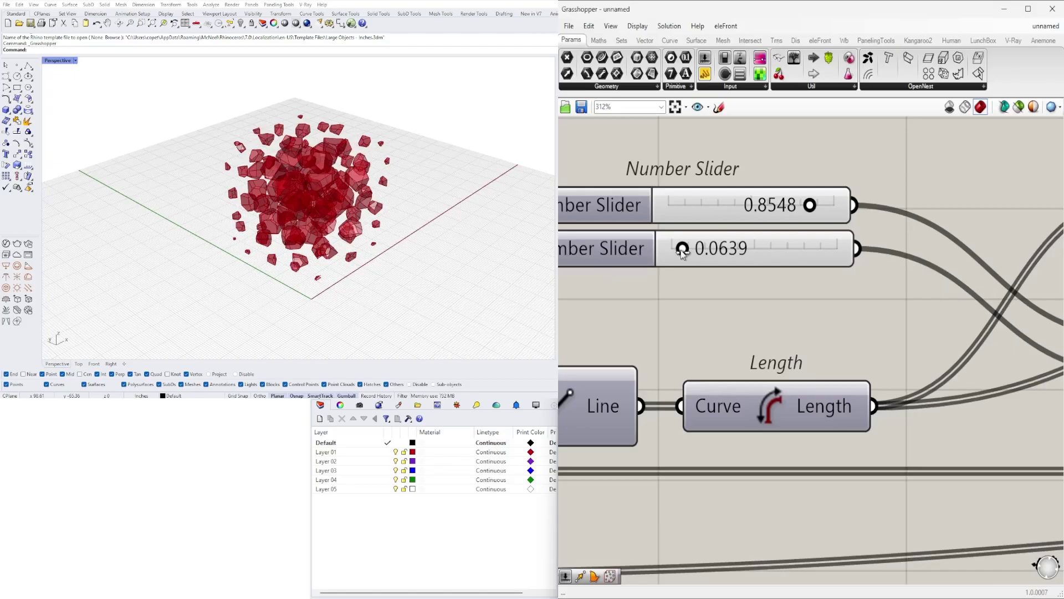
{"action": "left_click_drag", "start_coordinate": [682, 252], "coordinate": [679, 252]}
{"action": "right_click_drag", "start_coordinate": [311, 210], "coordinate": [368, 225]}
- Add a Gradient component and place it above and beyond Scale
{"action": "scroll", "coordinate": [903, 350], "scroll_direction": "down", "scroll_amount": 5}
{"action": "scroll", "coordinate": [903, 350], "scroll_direction": "down", "scroll_amount": 3}
{"action": "right_click_drag", "start_coordinate": [904, 350], "coordinate": [591, 364]}
{"action": "left_click", "coordinate": [817, 387]}
{"action": "right_click_drag", "start_coordinate": [817, 387], "coordinate": [837, 307]}
{"action": "left_click", "coordinate": [945, 274]}
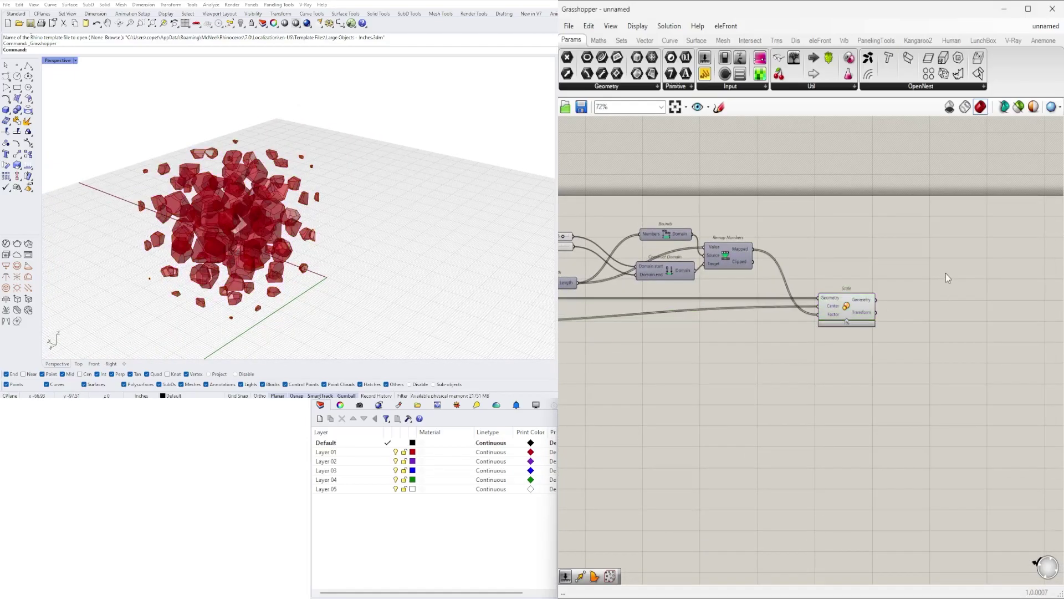
{"action": "double_click", "coordinate": [946, 274]}
{"action": "type", "text": "GRAD"}
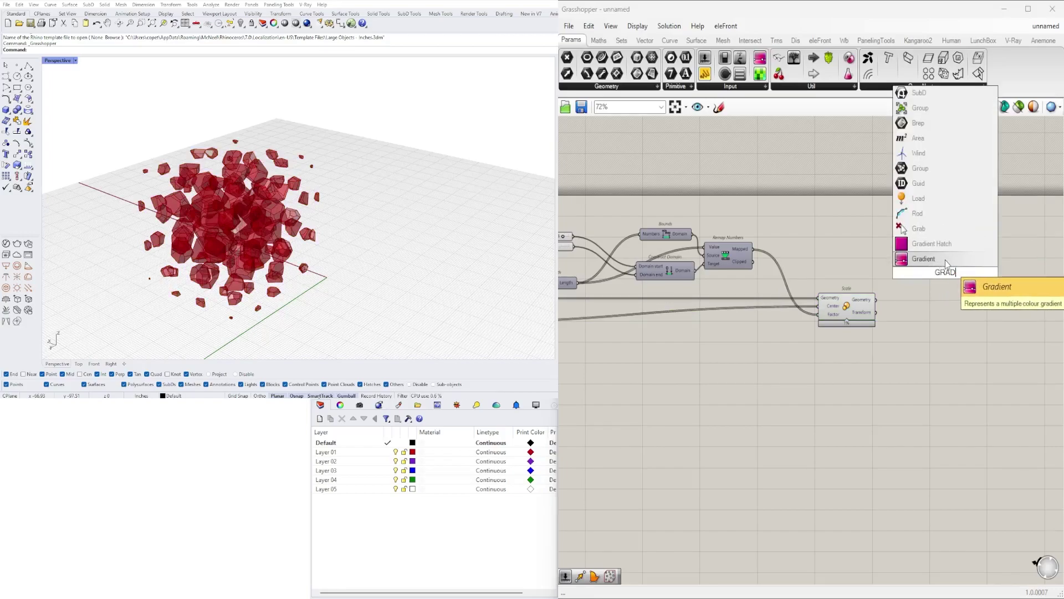
{"action": "left_click", "coordinate": [944, 259]}
{"action": "scroll", "coordinate": [904, 285], "scroll_direction": "up", "scroll_amount": 2}
{"action": "left_click_drag", "start_coordinate": [902, 281], "coordinate": [896, 239]}
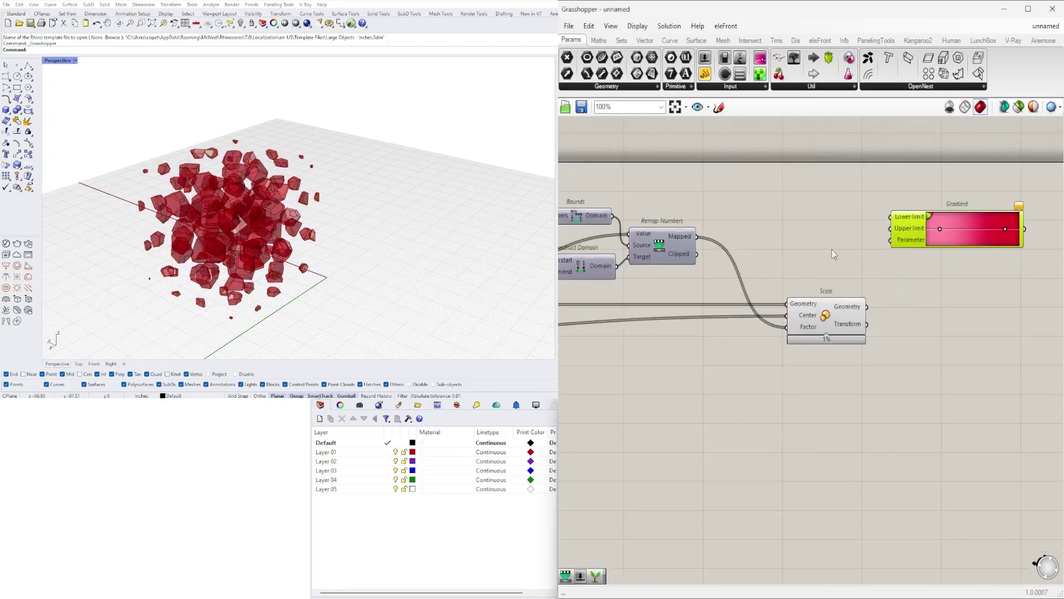
- Connect the 0.8548 slider to the Gradient's Lower limit and the 0.0511 slider to its Upper limit
{"action": "right_click_drag", "start_coordinate": [644, 252], "coordinate": [783, 263]}
{"action": "scroll", "coordinate": [783, 264], "scroll_direction": "down", "scroll_amount": 1}
{"action": "left_click_drag", "start_coordinate": [1002, 242], "coordinate": [975, 238]}
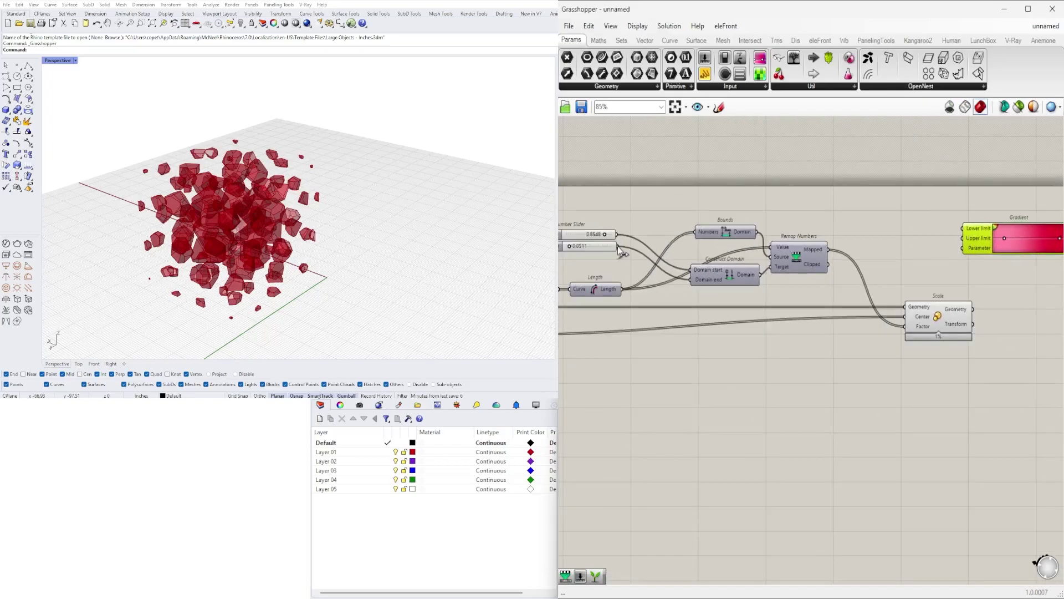
{"action": "left_click_drag", "start_coordinate": [619, 235], "coordinate": [963, 227]}
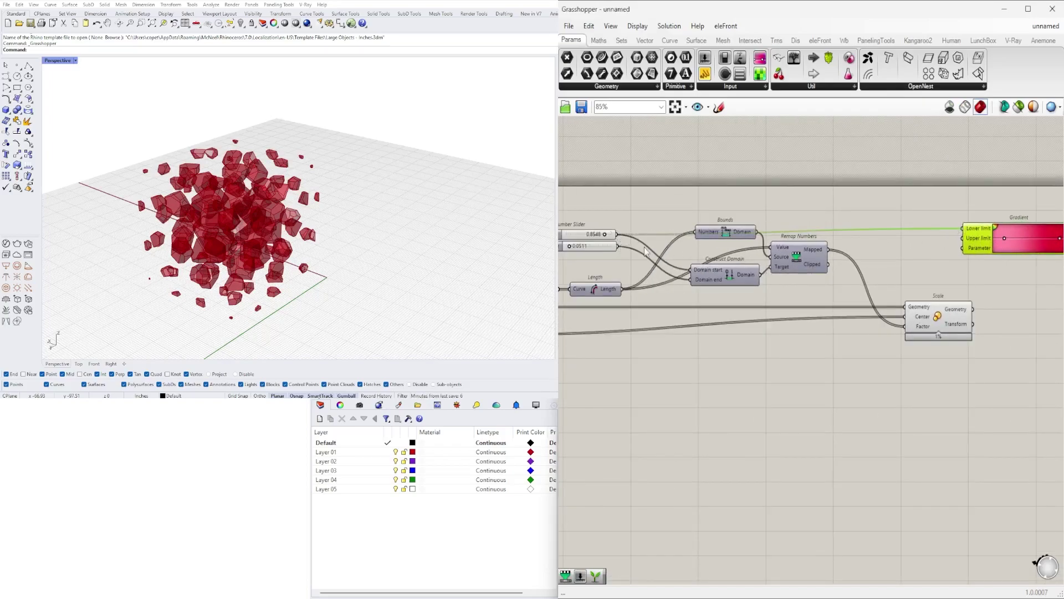
{"action": "left_click_drag", "start_coordinate": [820, 249], "coordinate": [968, 245]}
{"action": "left_click", "coordinate": [833, 224]}
- Move both number sliders and the Gradient up, clear of the Bounds and Remap Numbers components
{"action": "left_click_drag", "start_coordinate": [596, 216], "coordinate": [566, 263]}
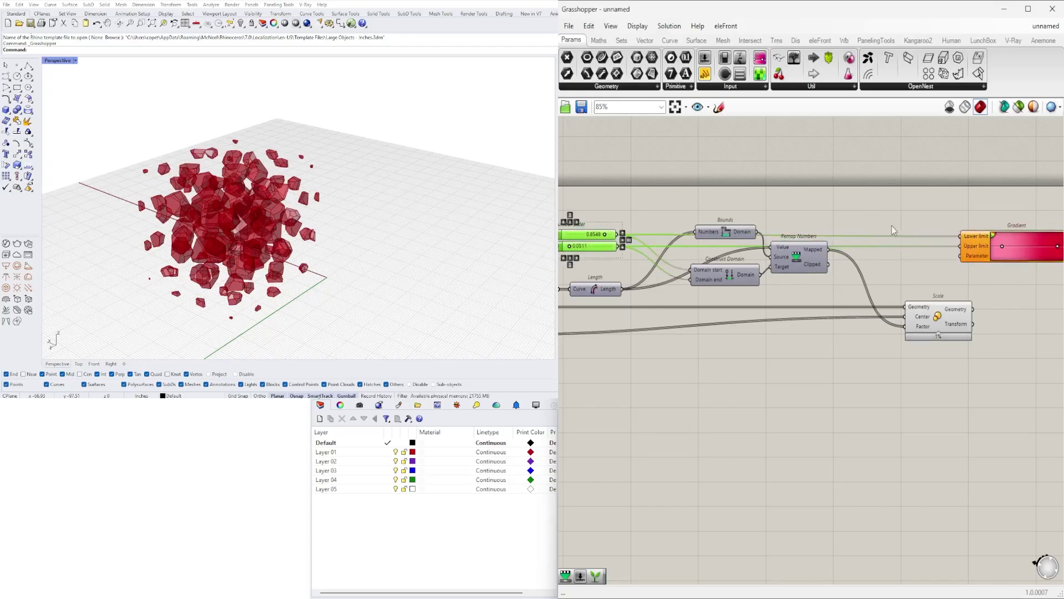
{"action": "left_click_drag", "start_coordinate": [976, 245], "coordinate": [977, 208]}
{"action": "left_click", "coordinate": [834, 262]}
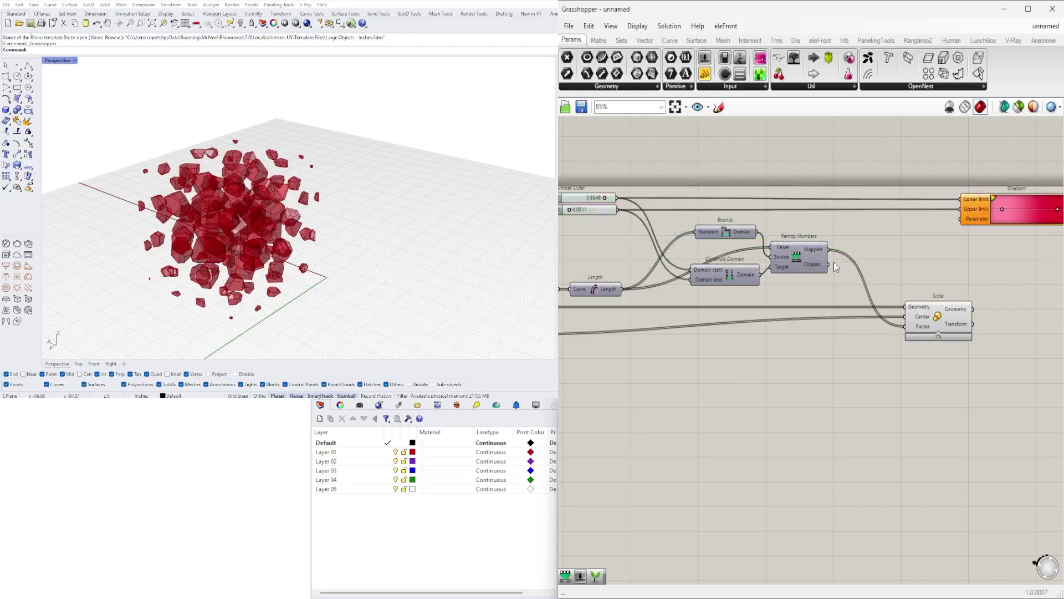
- Connect Remap Numbers' Mapped output to the Gradient's Parameter, and move Gradient and Scale closer to Remap Numbers
{"action": "right_click_drag", "start_coordinate": [965, 227], "coordinate": [783, 238]}
{"action": "left_click_drag", "start_coordinate": [795, 232], "coordinate": [713, 233]}
{"action": "left_click", "coordinate": [740, 283]}
{"action": "left_click_drag", "start_coordinate": [764, 337], "coordinate": [752, 337]}
- Add a Custom Preview component and connect Scale's Geometry output and the Gradient's output to it
{"action": "double_click", "coordinate": [870, 321]}
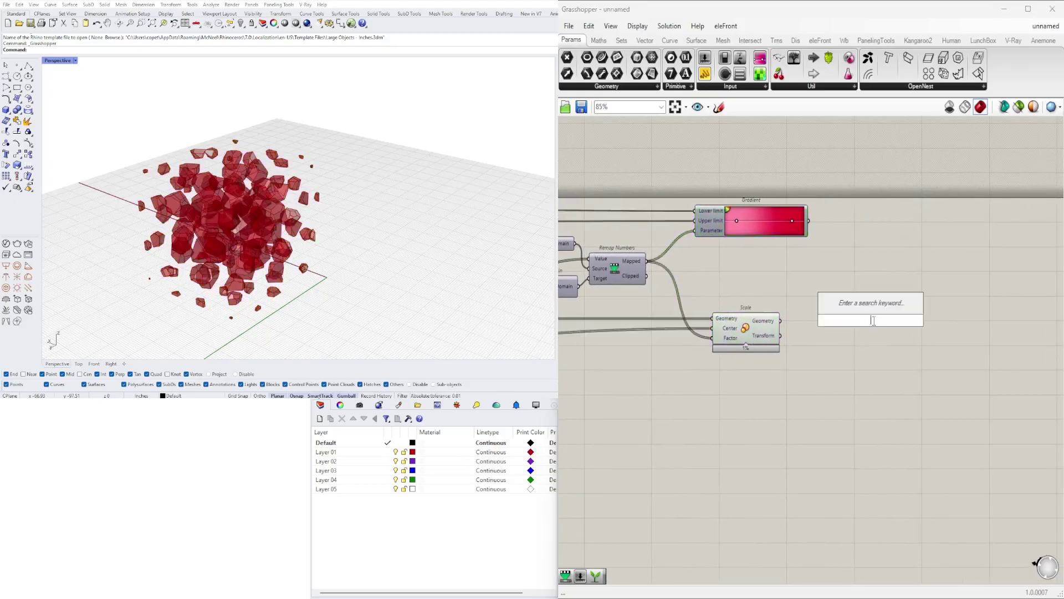
{"action": "type", "text": "CUST"}
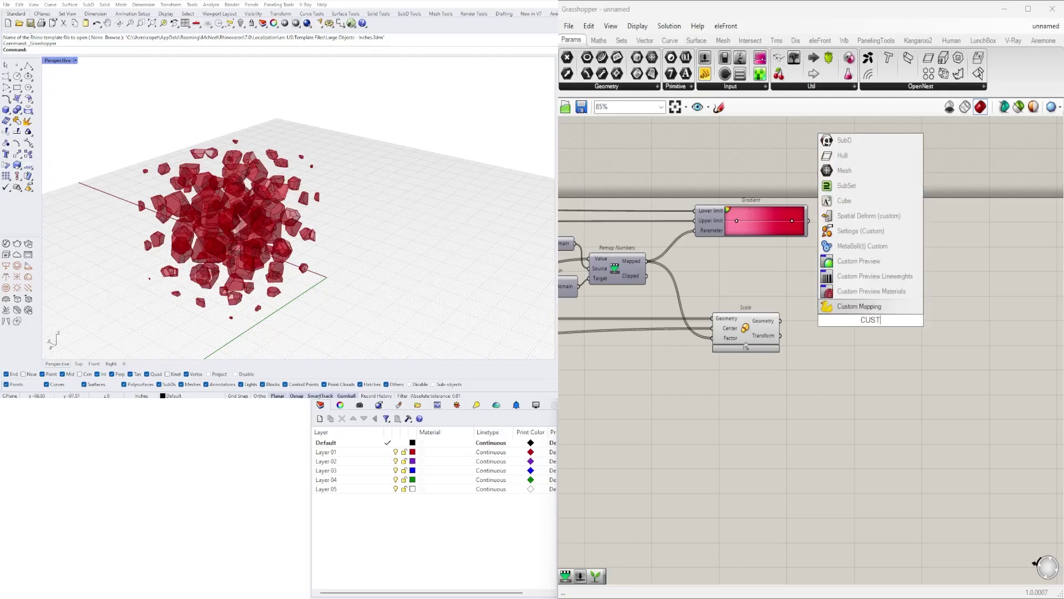
{"action": "left_click", "coordinate": [857, 261]}
{"action": "left_click_drag", "start_coordinate": [773, 324], "coordinate": [921, 257]}
{"action": "key", "text": "ctrl+z"}
{"action": "left_click", "coordinate": [794, 318]}
{"action": "left_click", "coordinate": [853, 261]}
- Apply the red-orange-yellow-blue preset to the Gradient component
{"action": "right_click_drag", "start_coordinate": [756, 250], "coordinate": [851, 246]}
{"action": "scroll", "coordinate": [848, 216], "scroll_direction": "up", "scroll_amount": 3}
{"action": "right_click", "coordinate": [848, 202]}
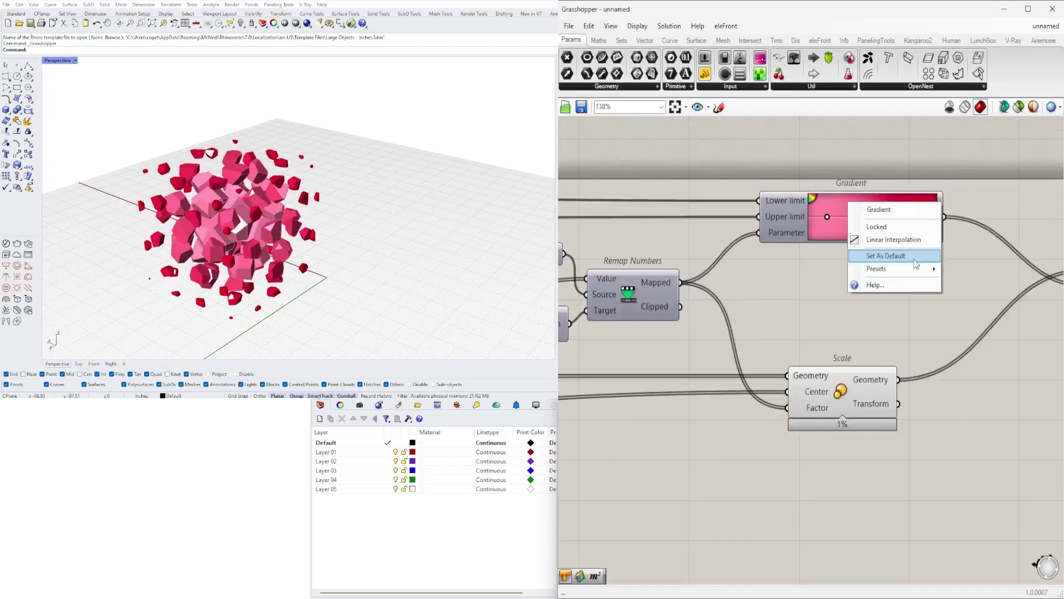
{"action": "mouse_move", "coordinate": [898, 268]}
{"action": "left_click", "coordinate": [967, 339]}
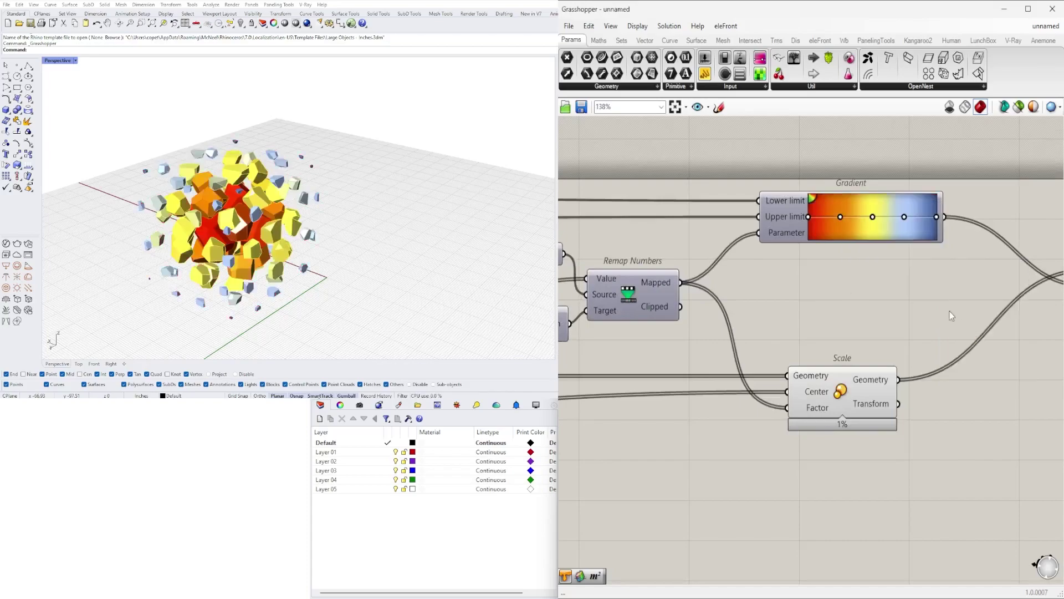
- Move the Custom Preview component slightly lower on the canvas
{"action": "scroll", "coordinate": [874, 287], "scroll_direction": "down", "scroll_amount": 2}
{"action": "right_click_drag", "start_coordinate": [943, 298], "coordinate": [767, 269]}
{"action": "left_click_drag", "start_coordinate": [886, 251], "coordinate": [912, 300]}
{"action": "left_click", "coordinate": [776, 338]}
- Move the box's Area component back next to Domain Box to free space before Line
{"action": "right_click_drag", "start_coordinate": [739, 344], "coordinate": [913, 318]}
{"action": "right_click_drag", "start_coordinate": [626, 332], "coordinate": [858, 336]}
{"action": "scroll", "coordinate": [679, 308], "scroll_direction": "down", "scroll_amount": 3}
{"action": "right_click_drag", "start_coordinate": [679, 307], "coordinate": [954, 291]}
{"action": "scroll", "coordinate": [787, 285], "scroll_direction": "up", "scroll_amount": 2}
{"action": "left_click", "coordinate": [880, 260]}
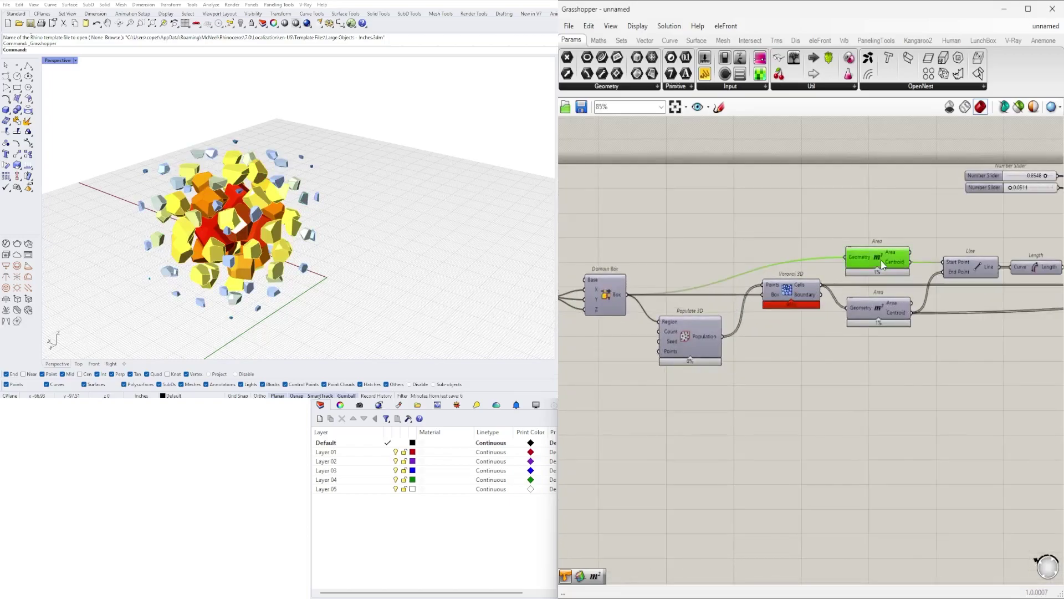
{"action": "left_click_drag", "start_coordinate": [887, 263], "coordinate": [712, 263]}
- Add a Move component and place it above the Voronoi 3D component
{"action": "double_click", "coordinate": [822, 234]}
{"action": "type", "text": "move"}
{"action": "key", "text": "Up"}
{"action": "key", "text": "Up"}
{"action": "key", "text": "Up"}
{"action": "key", "text": "Up"}
{"action": "key", "text": "Up"}
{"action": "key", "text": "Return"}
{"action": "left_click_drag", "start_coordinate": [812, 225], "coordinate": [848, 195]}
- Add a Unit Z vector component ahead of Move
{"action": "double_click", "coordinate": [759, 217]}
{"action": "type", "text": "z"}
{"action": "key", "text": "Return"}
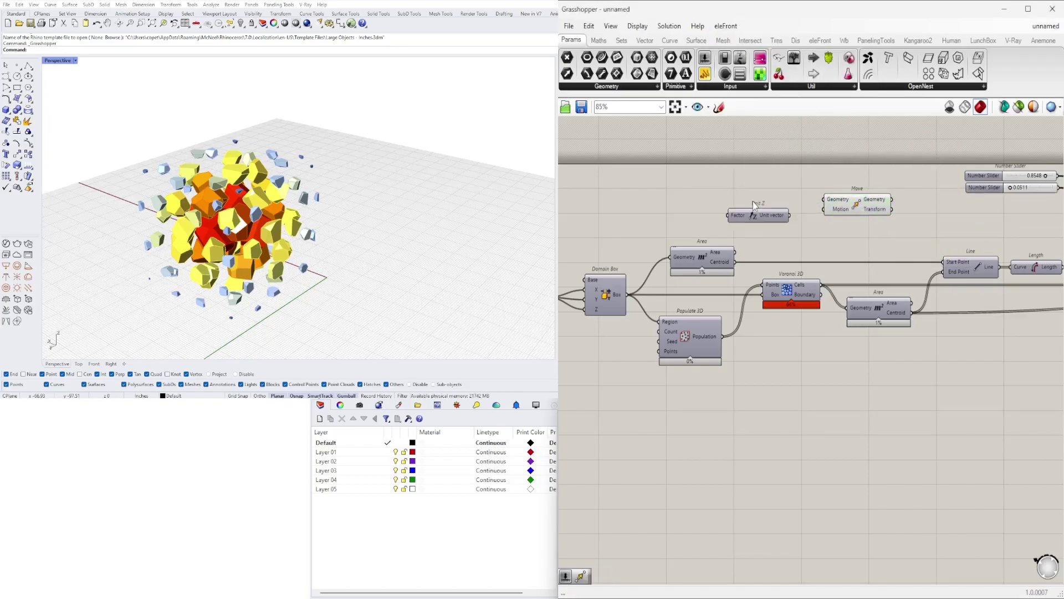
- Add a number slider ranging from -15 to 15 with value 0 and connect it to Unit Z's Factor
{"action": "double_click", "coordinate": [651, 224]}
{"action": "type", "text": "-15<0<15"}
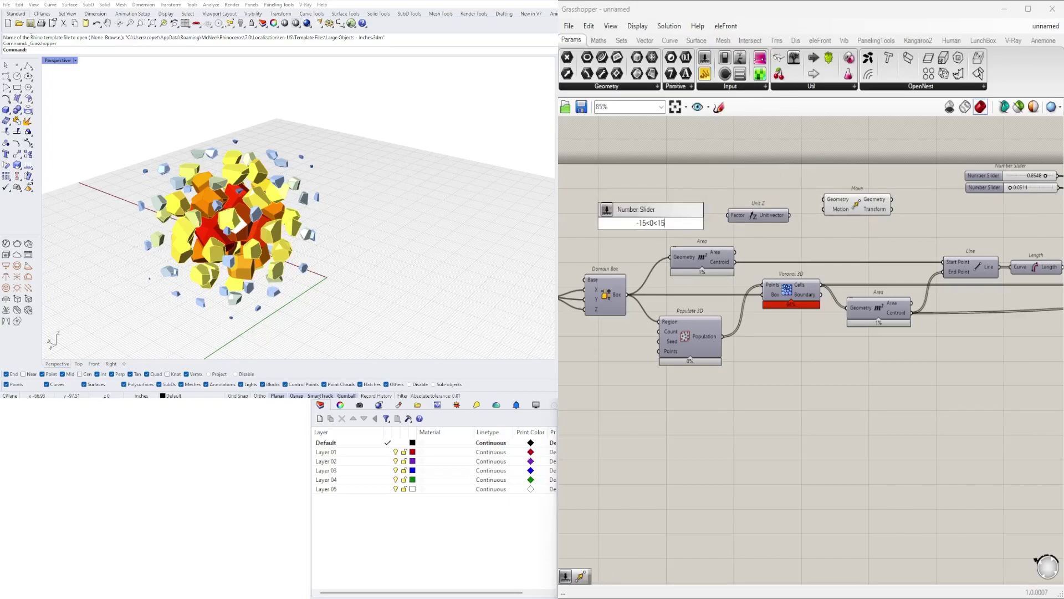
{"action": "key", "text": "Return"}
{"action": "scroll", "coordinate": [705, 208], "scroll_direction": "up", "scroll_amount": 4}
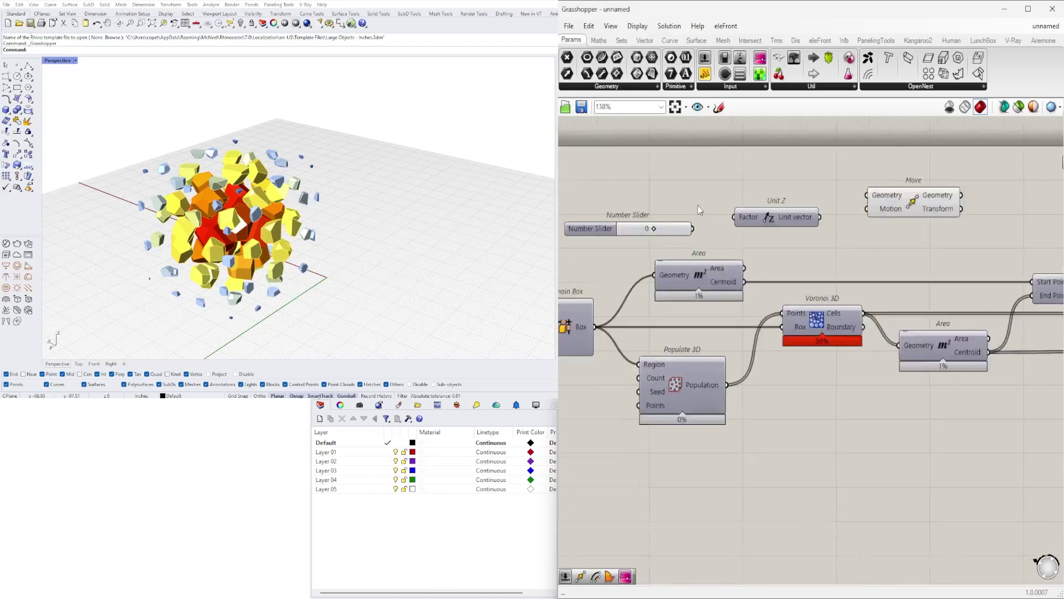
{"action": "left_click_drag", "start_coordinate": [666, 239], "coordinate": [726, 224]}
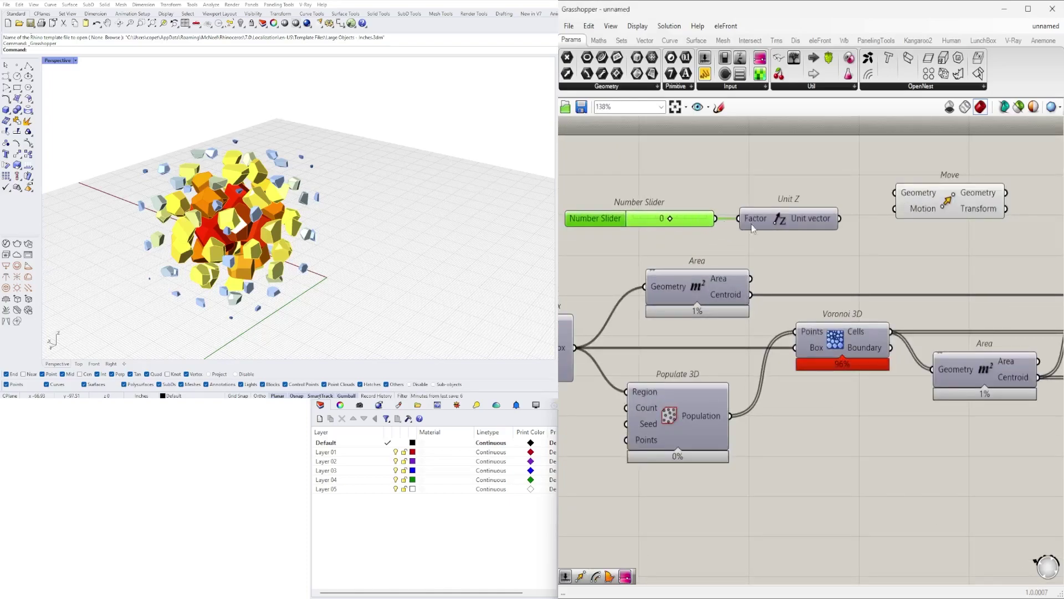
- Connect Unit Z's vector to Move's Motion and the box Area's Centroid to Move's Geometry, placing Move closer to Area
{"action": "left_click_drag", "start_coordinate": [844, 218], "coordinate": [904, 207]}
{"action": "left_click_drag", "start_coordinate": [922, 198], "coordinate": [879, 247]}
- Connect Move's Geometry output to Line's Start Point, replacing the direct box centroid connection
{"action": "scroll", "coordinate": [982, 266], "scroll_direction": "down", "scroll_amount": 2}
{"action": "right_click_drag", "start_coordinate": [982, 266], "coordinate": [778, 280]}
{"action": "scroll", "coordinate": [779, 280], "scroll_direction": "up", "scroll_amount": 1}
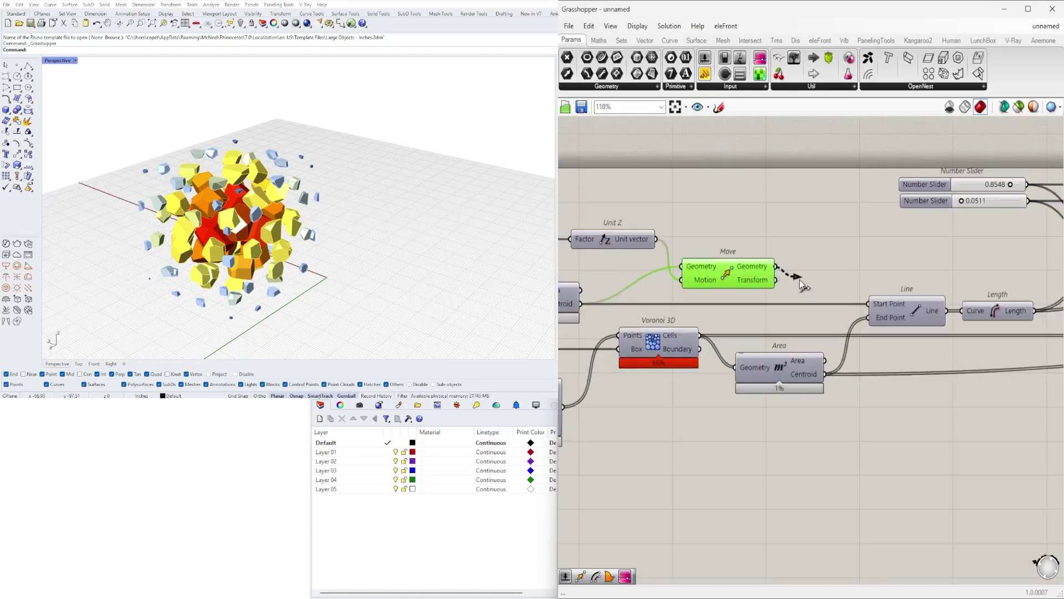
{"action": "left_click_drag", "start_coordinate": [868, 304], "coordinate": [869, 304]}
- Vary the Unit Z Factor slider in both directions and leave it at -11
{"action": "right_click_drag", "start_coordinate": [743, 282], "coordinate": [970, 286]}
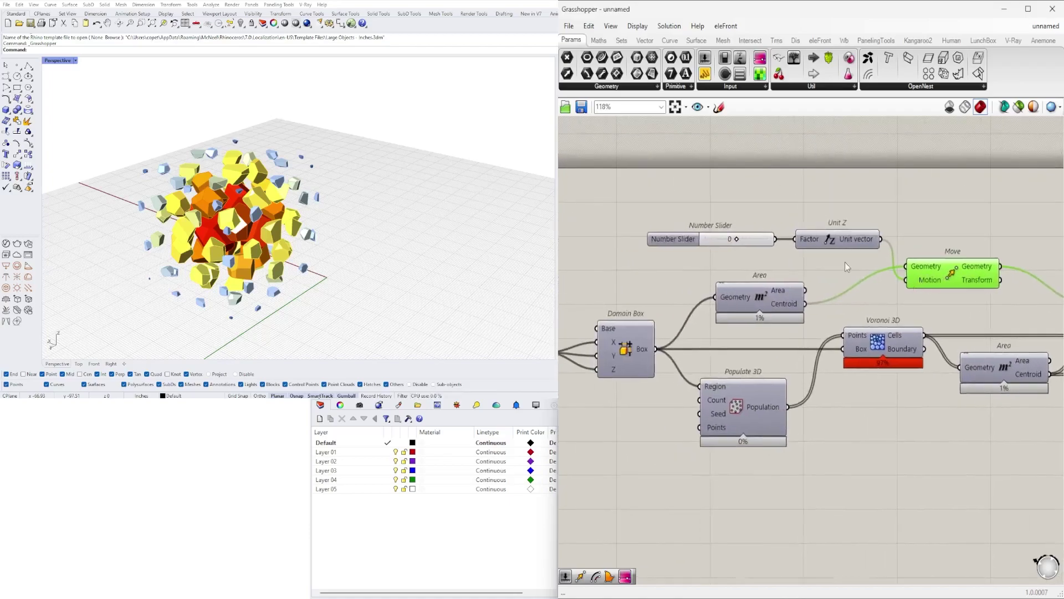
{"action": "scroll", "coordinate": [737, 240], "scroll_direction": "up", "scroll_amount": 7}
{"action": "left_click_drag", "start_coordinate": [773, 250], "coordinate": [954, 247]}
{"action": "left_click_drag", "start_coordinate": [887, 243], "coordinate": [696, 256]}
{"action": "scroll", "coordinate": [696, 256], "scroll_direction": "down", "scroll_amount": 4}
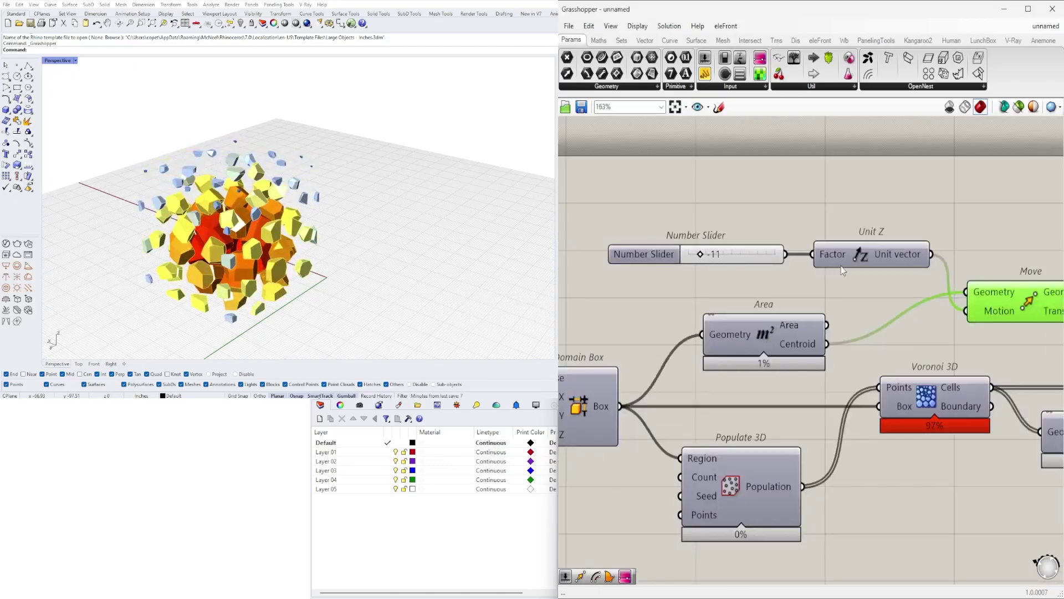
- Add a Vector XYZ component and place it above Unit Z
{"action": "scroll", "coordinate": [848, 270], "scroll_direction": "up", "scroll_amount": 1}
{"action": "right_click_drag", "start_coordinate": [856, 271], "coordinate": [772, 304]}
{"action": "scroll", "coordinate": [772, 294], "scroll_direction": "down", "scroll_amount": 1}
{"action": "double_click", "coordinate": [773, 250]}
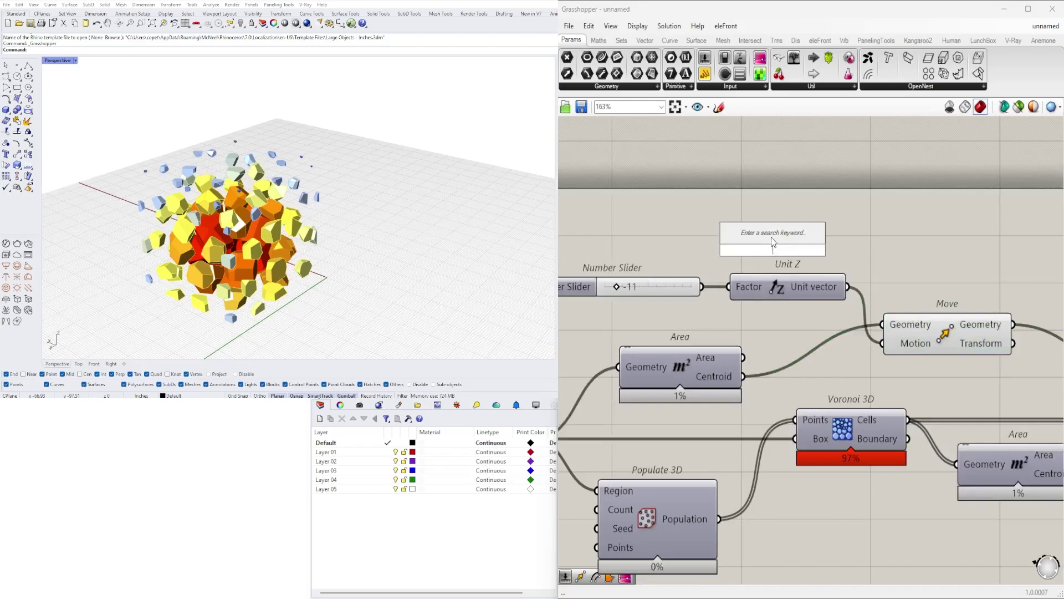
{"action": "type", "text": "vect"}
{"action": "left_click", "coordinate": [763, 221]}
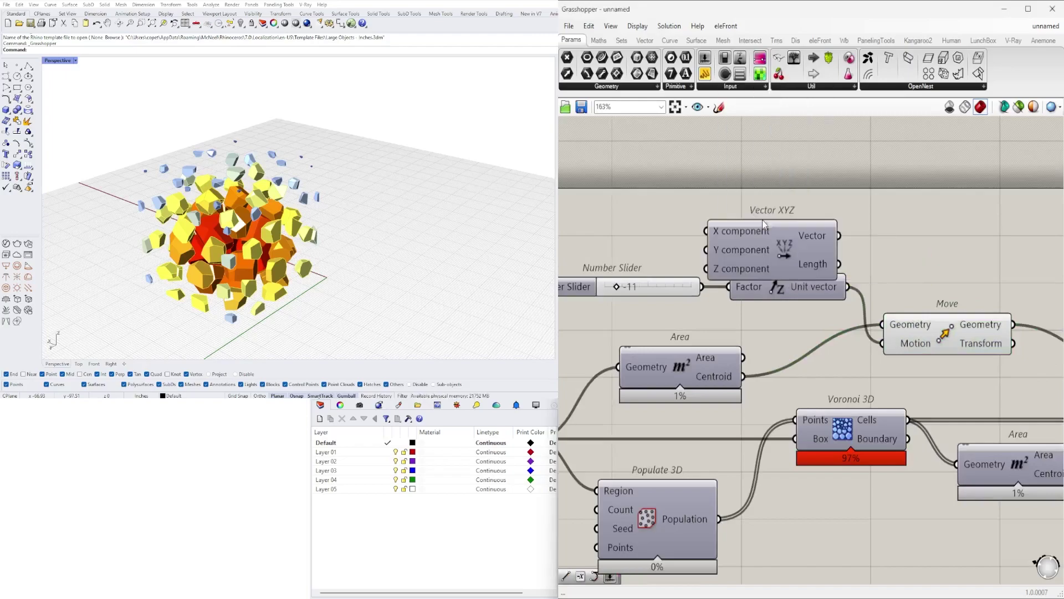
{"action": "left_click_drag", "start_coordinate": [764, 223], "coordinate": [782, 202]}
- Connect the -11 slider to Vector XYZ's Z component and add two copies of it feeding the X and Y components
{"action": "right_click_drag", "start_coordinate": [679, 282], "coordinate": [747, 272]}
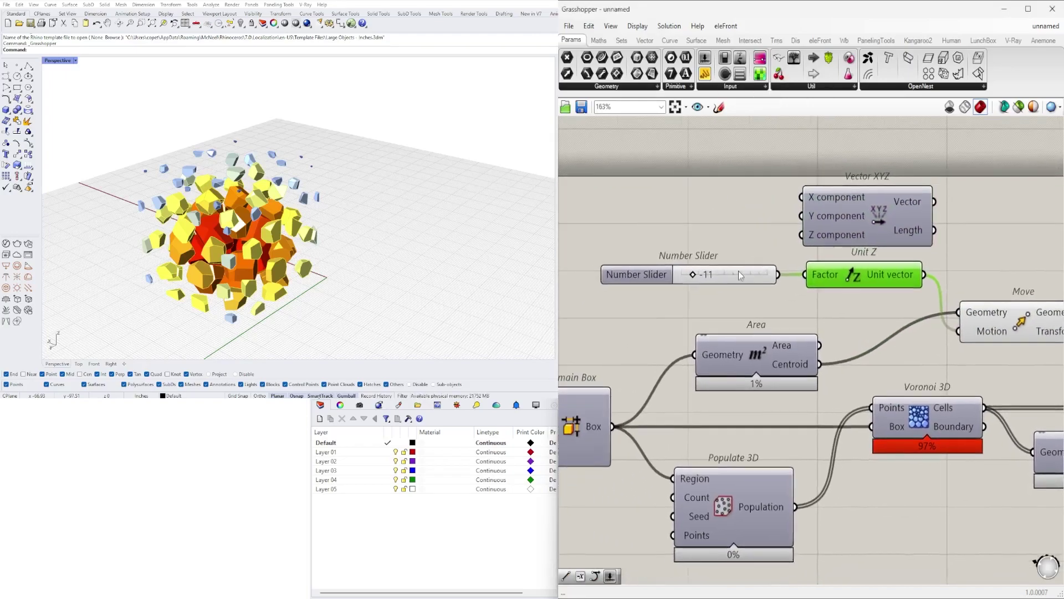
{"action": "left_click_drag", "start_coordinate": [749, 278], "coordinate": [674, 214]}
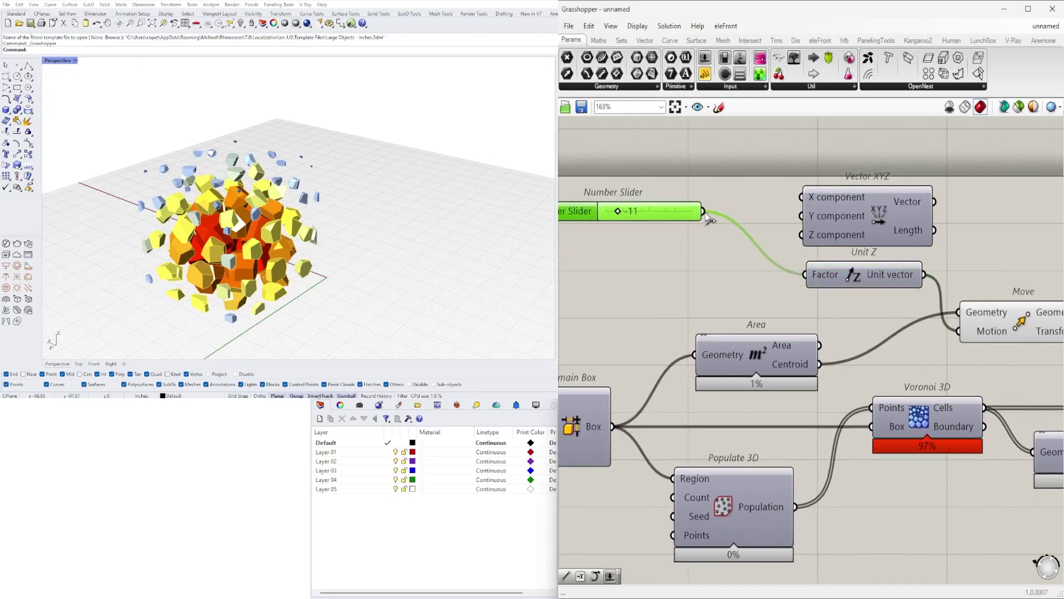
{"action": "left_click_drag", "start_coordinate": [763, 235], "coordinate": [802, 237]}
{"action": "left_click_drag", "start_coordinate": [679, 208], "coordinate": [665, 245]}
{"action": "left_click_drag", "start_coordinate": [665, 246], "coordinate": [680, 185], "text": "alt"}
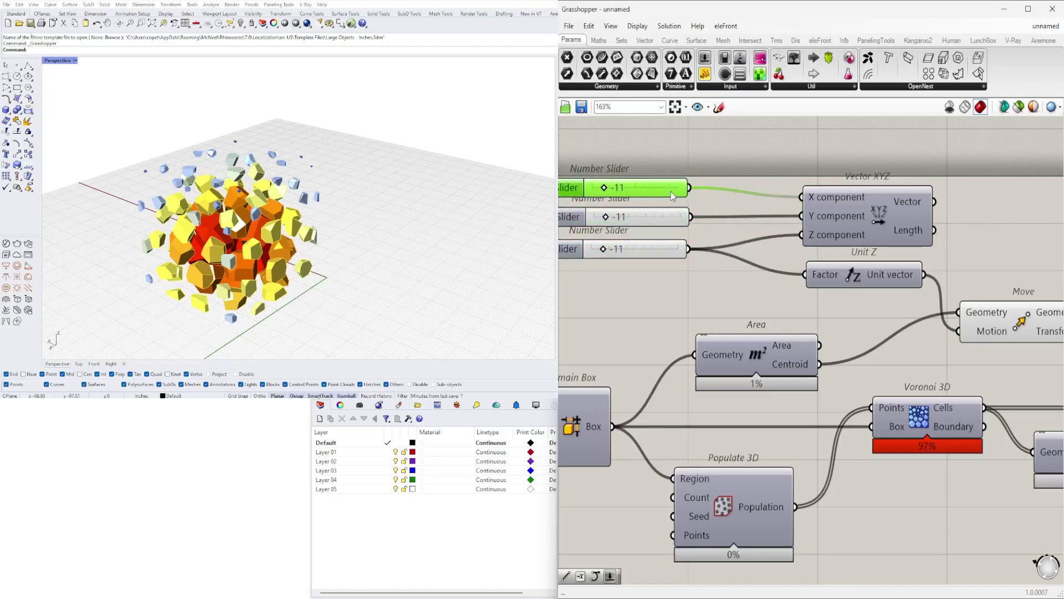
- Delete Unit Z, connecting Vector XYZ's Vector to Move's Geometry instead, and shift Vector XYZ with its three sliders to tidy the layout
{"action": "scroll", "coordinate": [732, 197], "scroll_direction": "down", "scroll_amount": 2}
{"action": "left_click_drag", "start_coordinate": [891, 242], "coordinate": [886, 296]}
{"action": "left_click", "coordinate": [772, 268]}
{"action": "right_click_drag", "start_coordinate": [772, 267], "coordinate": [836, 250]}
{"action": "key", "text": "Delete"}
{"action": "left_click_drag", "start_coordinate": [876, 260], "coordinate": [627, 157]}
{"action": "left_click_drag", "start_coordinate": [859, 181], "coordinate": [776, 220]}
{"action": "right_click_drag", "start_coordinate": [760, 179], "coordinate": [886, 161]}
- Set the X, Y and Z component sliders of Vector XYZ to 0
{"action": "left_click", "coordinate": [667, 185]}
{"action": "scroll", "coordinate": [668, 185], "scroll_direction": "up", "scroll_amount": 2}
{"action": "scroll", "coordinate": [668, 185], "scroll_direction": "up", "scroll_amount": 5}
{"action": "left_click_drag", "start_coordinate": [703, 212], "coordinate": [790, 221]}
{"action": "left_click_drag", "start_coordinate": [715, 294], "coordinate": [784, 296]}
{"action": "left_click_drag", "start_coordinate": [711, 377], "coordinate": [757, 383]}
{"action": "mouse_move", "coordinate": [786, 296]}
{"action": "left_mouse_down"}
{"action": "mouse_move", "coordinate": [763, 294]}
{"action": "mouse_move", "coordinate": [796, 299]}
{"action": "left_mouse_up"}
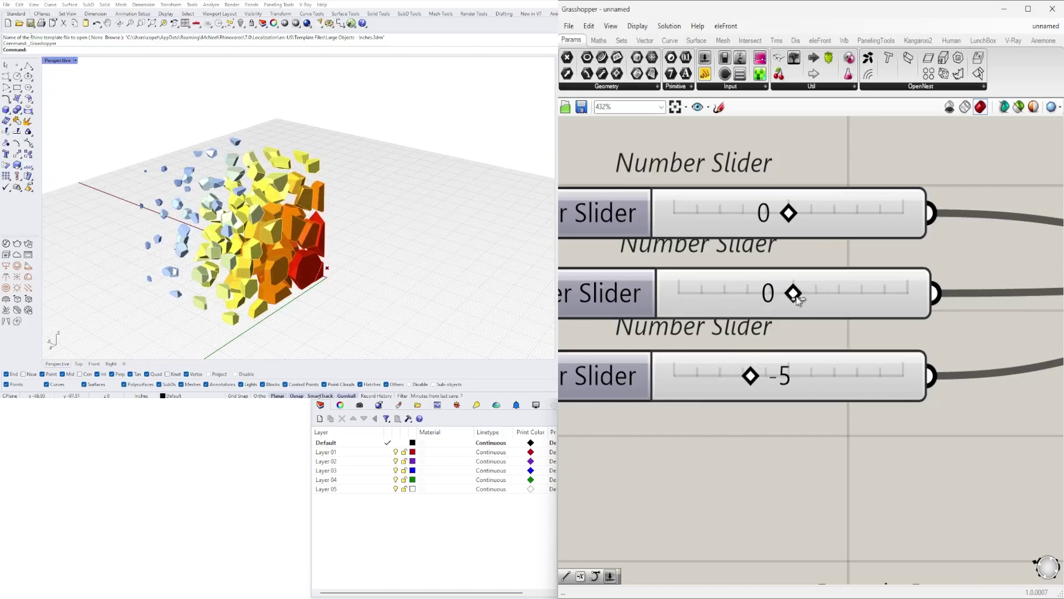
{"action": "left_click_drag", "start_coordinate": [751, 376], "coordinate": [790, 377]}
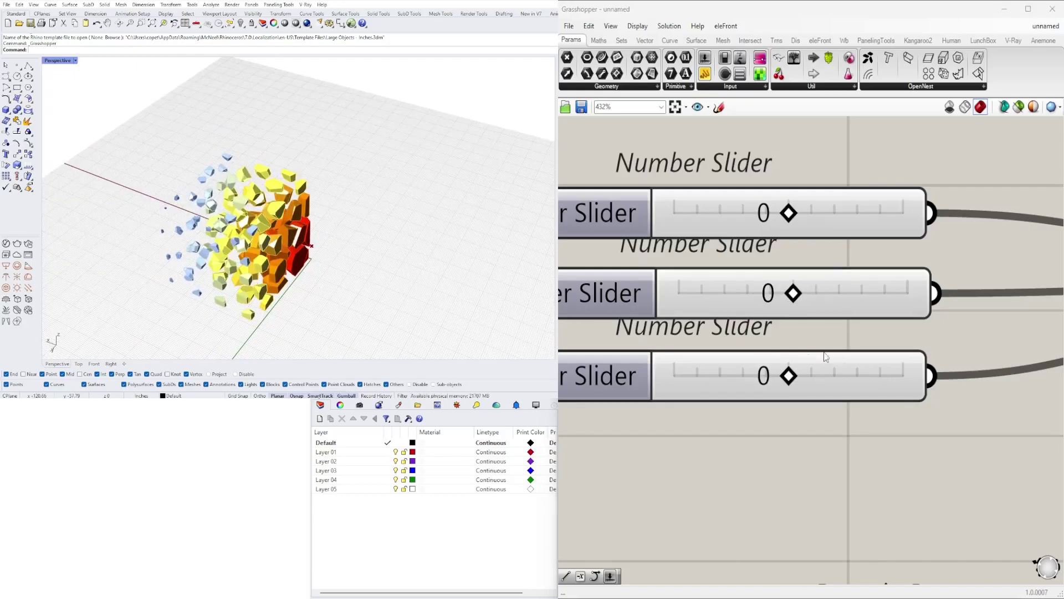
- Correct Move's inputs by connecting the box Area's Centroid to Geometry and Vector XYZ's Vector to Motion
{"action": "scroll", "coordinate": [675, 318], "scroll_direction": "down", "scroll_amount": 5}
{"action": "left_click", "coordinate": [867, 300]}
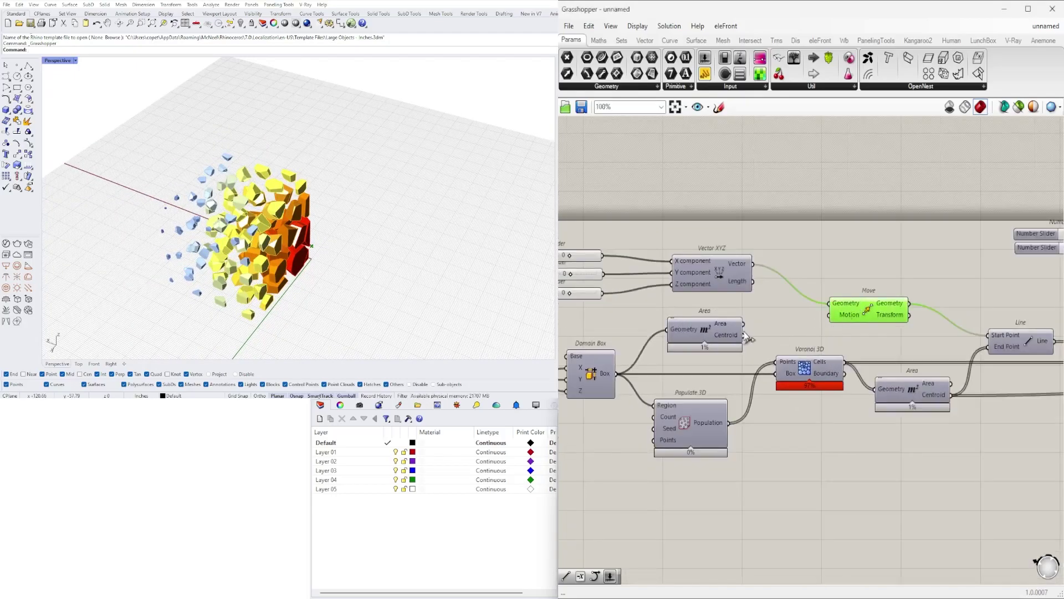
{"action": "left_click", "coordinate": [719, 330]}
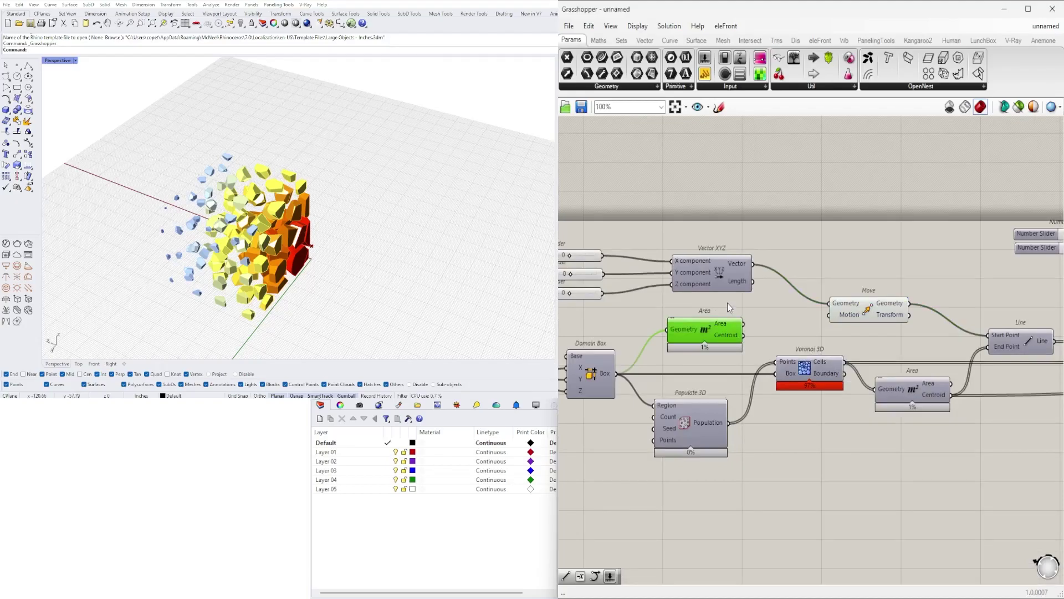
{"action": "right_click_drag", "start_coordinate": [767, 337], "coordinate": [732, 308]}
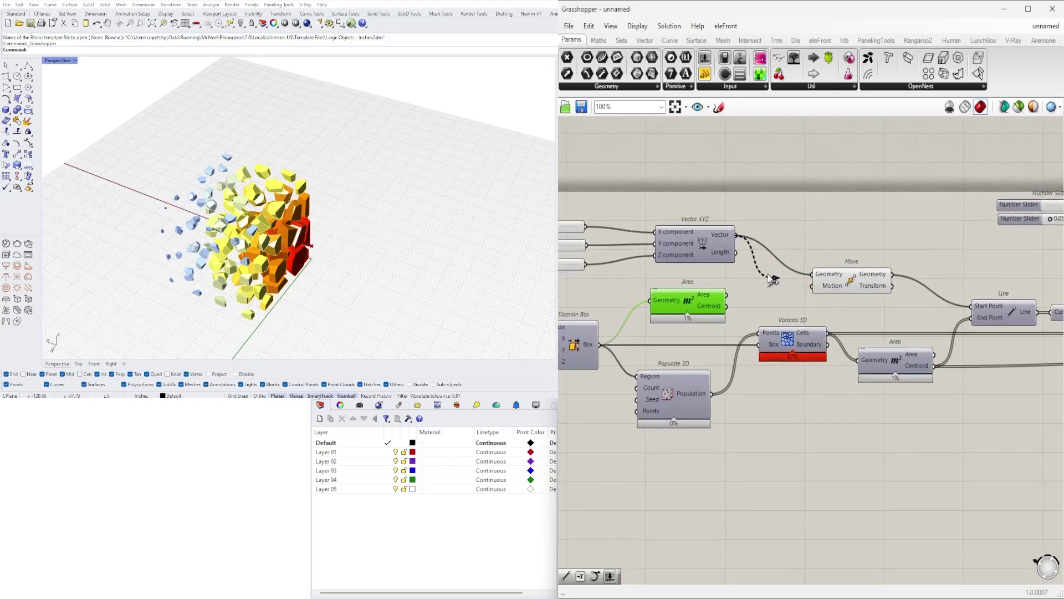
{"action": "left_click_drag", "start_coordinate": [814, 272], "coordinate": [812, 275]}
{"action": "left_click_drag", "start_coordinate": [735, 234], "coordinate": [811, 286]}
- Set Vector XYZ's sliders to -2 for X, -10 for Y and -2 for Z
{"action": "scroll", "coordinate": [731, 204], "scroll_direction": "up", "scroll_amount": 8}
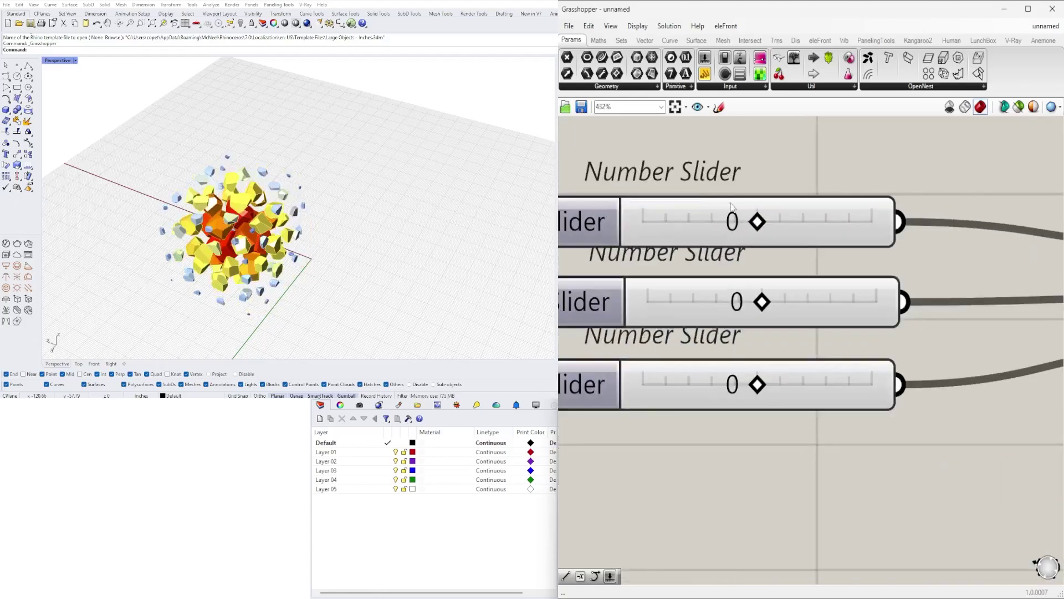
{"action": "left_click_drag", "start_coordinate": [789, 221], "coordinate": [757, 246]}
{"action": "left_click_drag", "start_coordinate": [756, 310], "coordinate": [692, 297]}
{"action": "left_click_drag", "start_coordinate": [757, 384], "coordinate": [742, 366]}
{"action": "scroll", "coordinate": [734, 347], "scroll_direction": "down", "scroll_amount": 5}
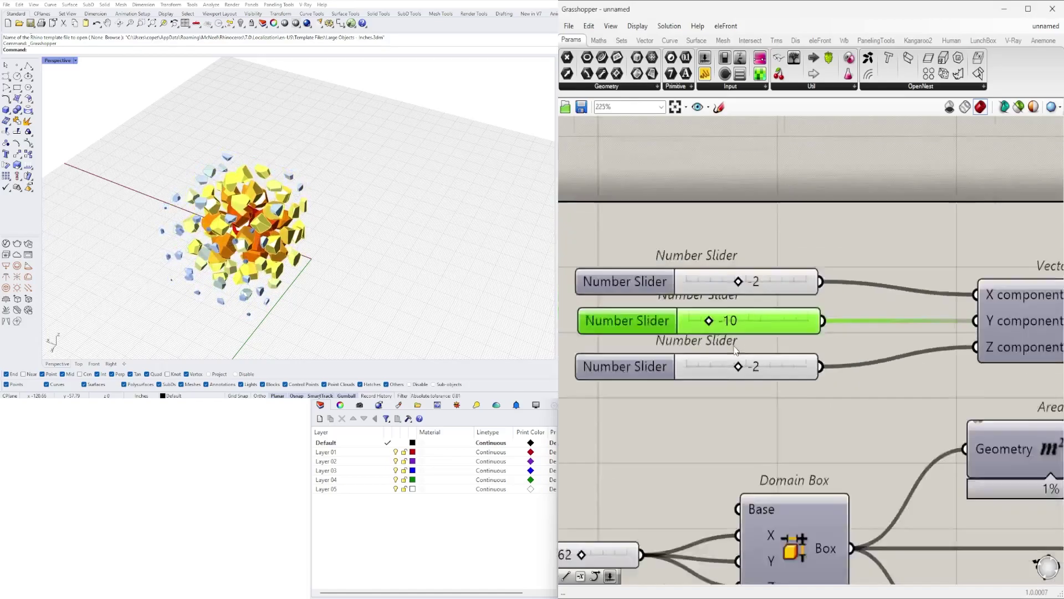
- Set Vector XYZ's X component slider to -8 and its Y component slider to -4
{"action": "right_click_drag", "start_coordinate": [279, 228], "coordinate": [493, 280]}
{"action": "scroll", "coordinate": [659, 310], "scroll_direction": "up", "scroll_amount": 5}
{"action": "left_click_drag", "start_coordinate": [787, 295], "coordinate": [775, 298]}
{"action": "left_click_drag", "start_coordinate": [772, 345], "coordinate": [804, 345]}
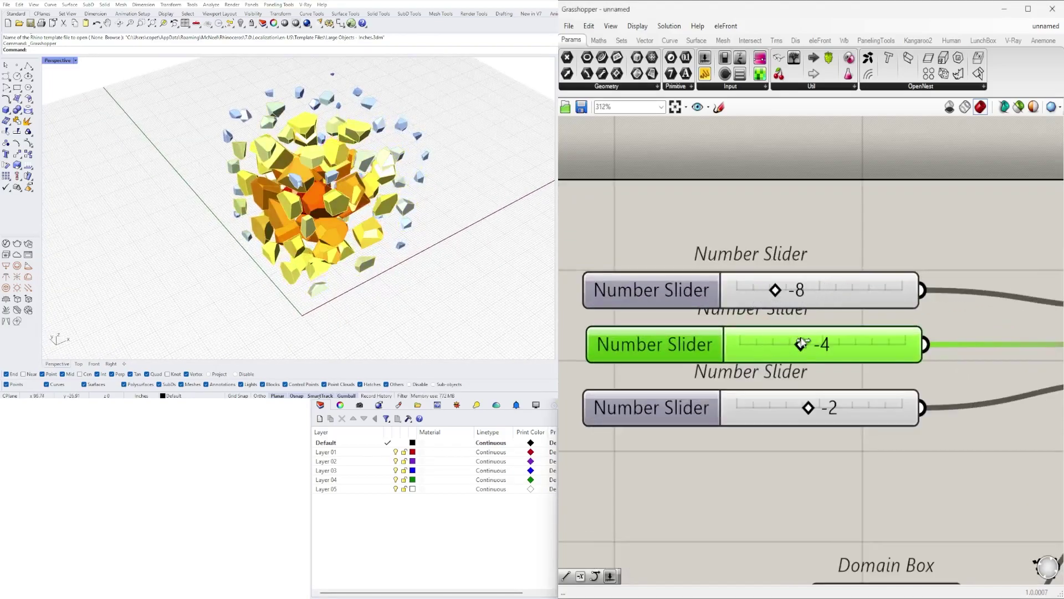
- Add a number slider with the value 50, connect it to Populate 3D's Count and place it beside that input
{"action": "scroll", "coordinate": [852, 405], "scroll_direction": "down", "scroll_amount": 5}
{"action": "right_click_drag", "start_coordinate": [902, 458], "coordinate": [703, 307]}
{"action": "scroll", "coordinate": [703, 307], "scroll_direction": "down", "scroll_amount": 2}
{"action": "scroll", "coordinate": [690, 392], "scroll_direction": "up", "scroll_amount": 3}
{"action": "right_click_drag", "start_coordinate": [689, 392], "coordinate": [811, 405]}
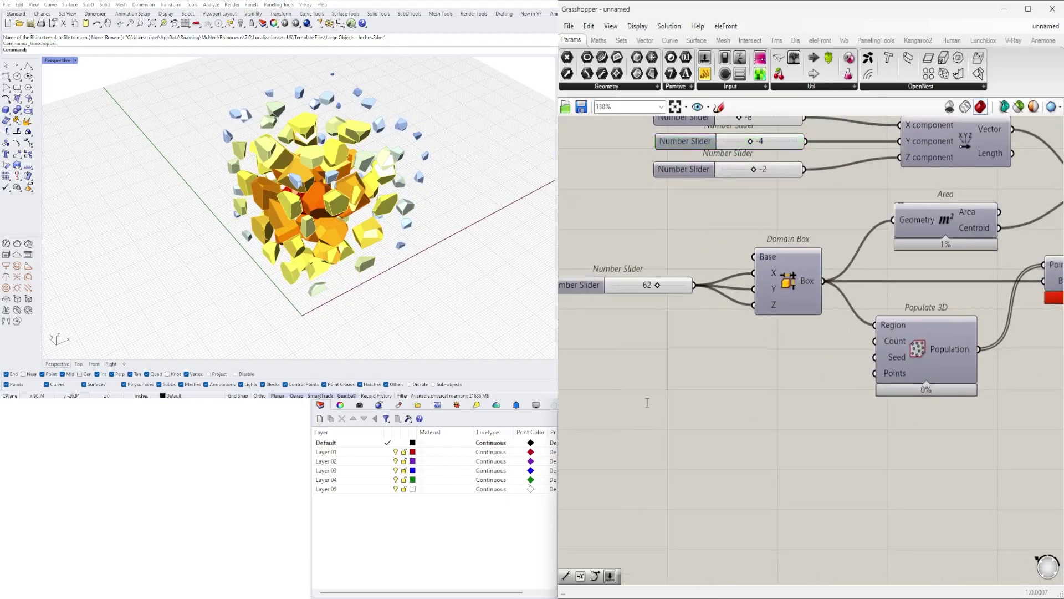
{"action": "double_click", "coordinate": [646, 404]}
{"action": "type", "text": "Number Slider"}
{"action": "key", "text": "Return"}
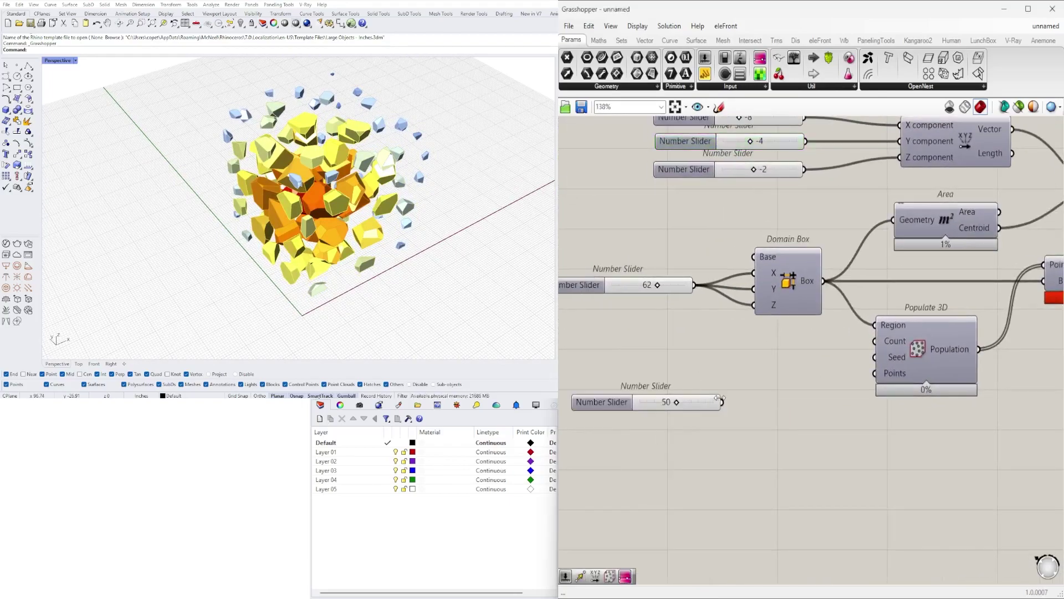
{"action": "mouse_move", "coordinate": [733, 405]}
{"action": "left_mouse_down"}
{"action": "mouse_move", "coordinate": [847, 351]}
{"action": "mouse_move", "coordinate": [737, 398]}
{"action": "left_mouse_up"}
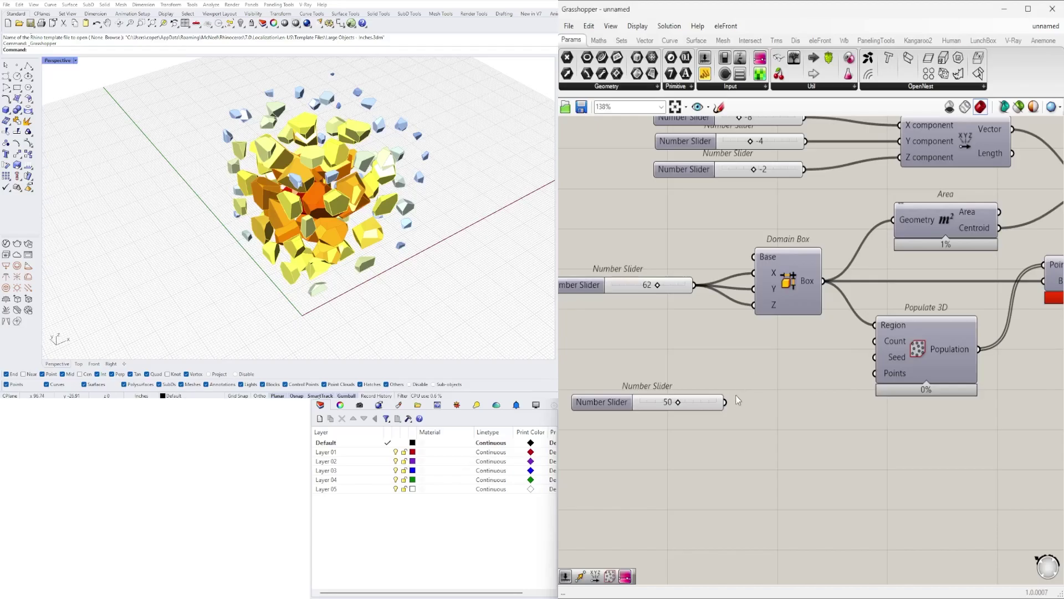
{"action": "left_click_drag", "start_coordinate": [830, 358], "coordinate": [875, 340]}
{"action": "left_click_drag", "start_coordinate": [652, 409], "coordinate": [750, 347]}
- Add a number slider with the value 3 below the Count slider and connect it to Populate 3D's Seed
{"action": "left_click", "coordinate": [793, 417]}
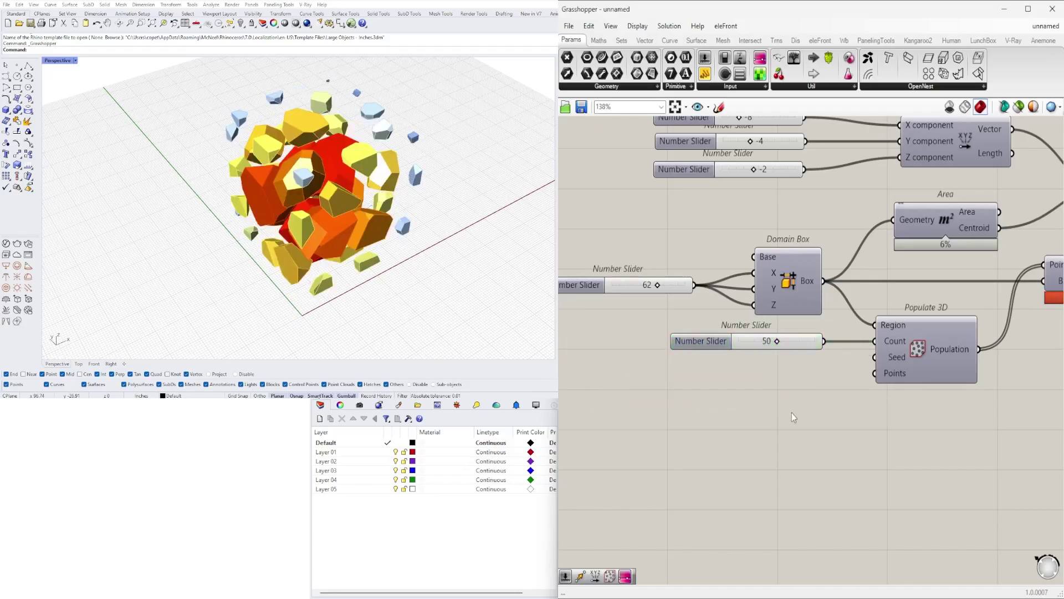
{"action": "double_click", "coordinate": [793, 417]}
{"action": "type", "text": "3"}
{"action": "key", "text": "Return"}
{"action": "left_click_drag", "start_coordinate": [839, 409], "coordinate": [790, 377]}
{"action": "left_click", "coordinate": [846, 397]}
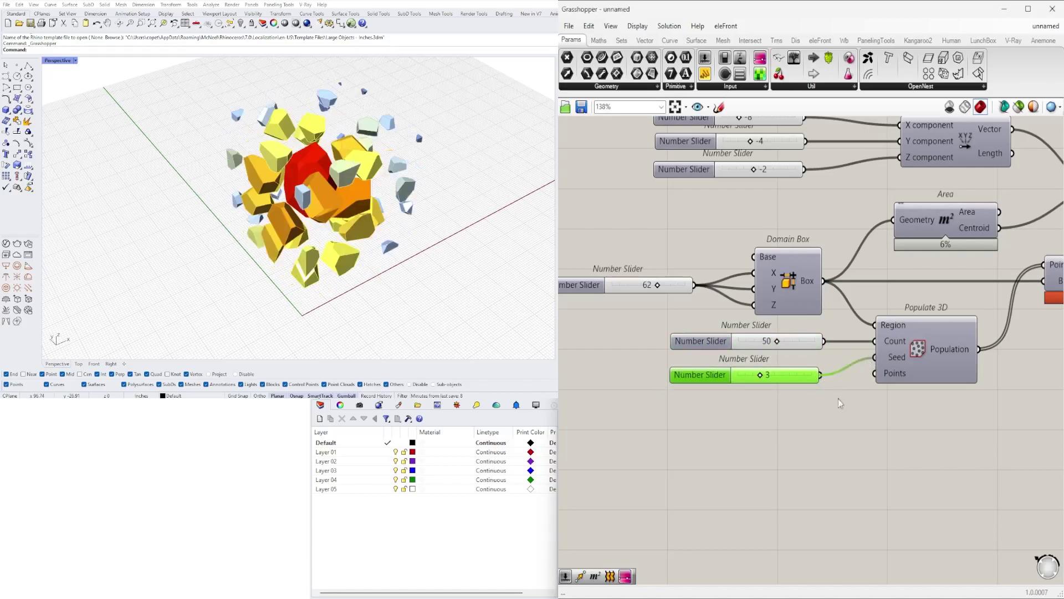
- Vary the Populate 3D Count slider between 14 and 100, and try different Seed values, leaving the Seed at 4
{"action": "scroll", "coordinate": [790, 357], "scroll_direction": "up", "scroll_amount": 4}
{"action": "left_click_drag", "start_coordinate": [760, 327], "coordinate": [700, 326]}
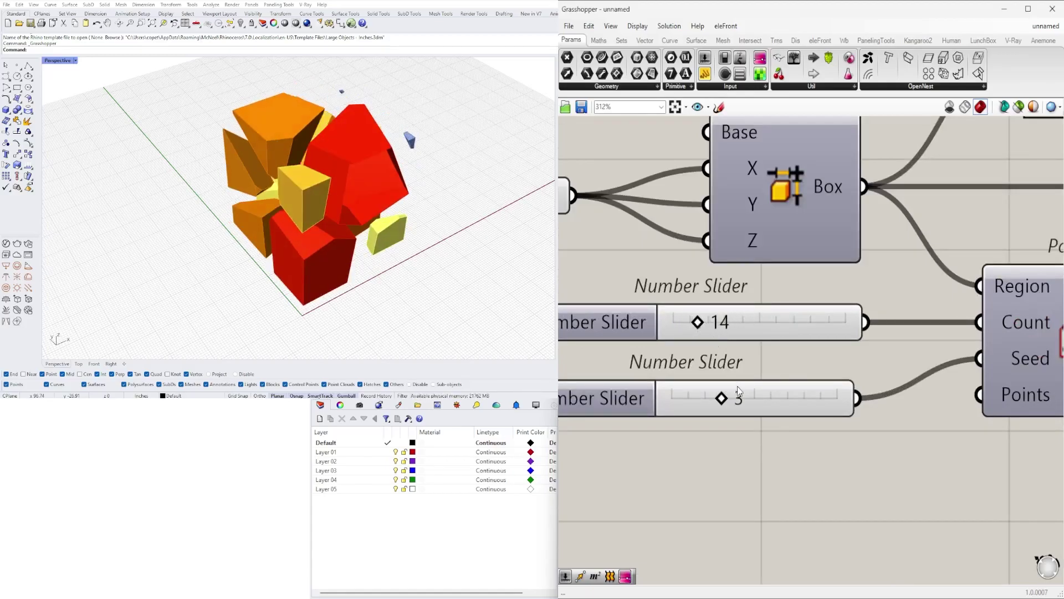
{"action": "left_click_drag", "start_coordinate": [734, 401], "coordinate": [790, 398]}
{"action": "left_click_drag", "start_coordinate": [698, 326], "coordinate": [838, 324]}
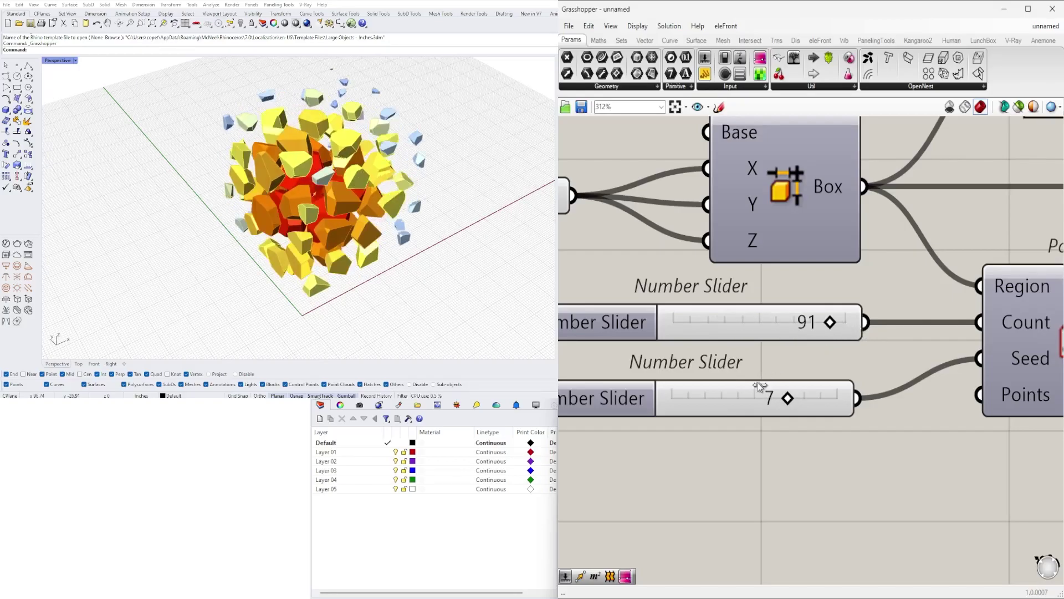
{"action": "left_click_drag", "start_coordinate": [782, 399], "coordinate": [735, 399]}
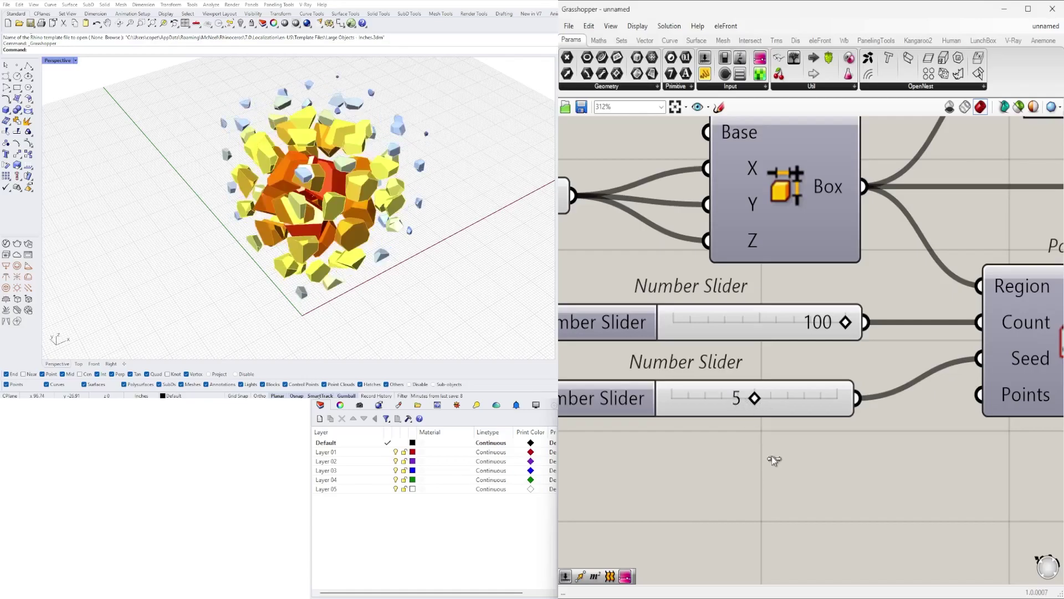
- Set the Populate 3D Count slider to 50
{"action": "double_click", "coordinate": [820, 324]}
{"action": "type", "text": "50"}
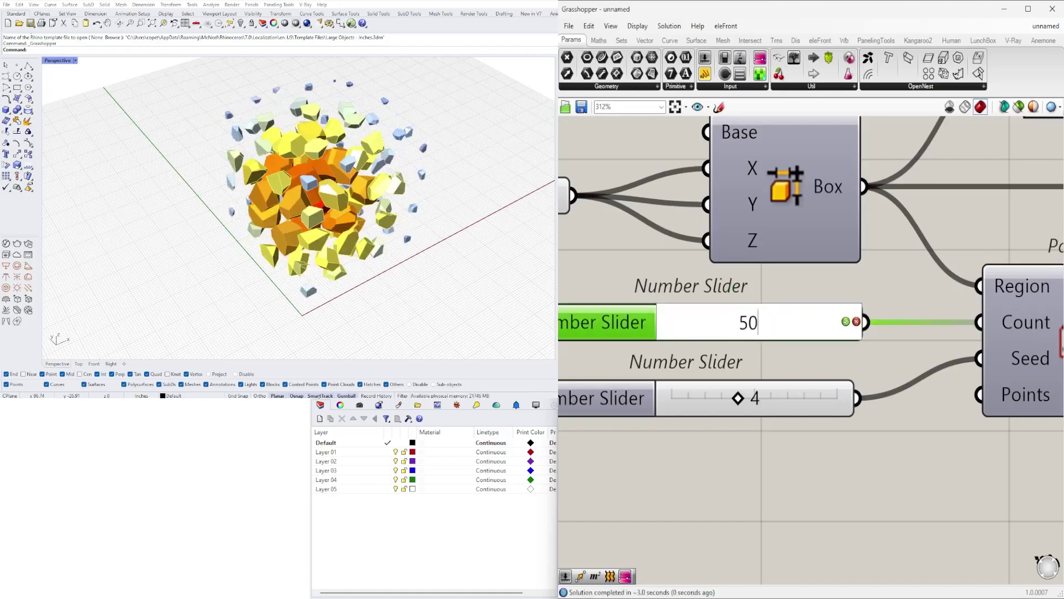
{"action": "key", "text": "Return"}
{"action": "scroll", "coordinate": [822, 454], "scroll_direction": "down", "scroll_amount": 2}
{"action": "left_click", "coordinate": [812, 414]}
{"action": "left_click", "coordinate": [824, 445]}
- Review the definition from Populate 3D through Move, Line and Remap Numbers to the Custom Preview component
{"action": "scroll", "coordinate": [823, 445], "scroll_direction": "down", "scroll_amount": 4}
{"action": "right_click_drag", "start_coordinate": [870, 480], "coordinate": [736, 454]}
{"action": "scroll", "coordinate": [736, 453], "scroll_direction": "down", "scroll_amount": 2}
{"action": "right_click_drag", "start_coordinate": [921, 435], "coordinate": [702, 440]}
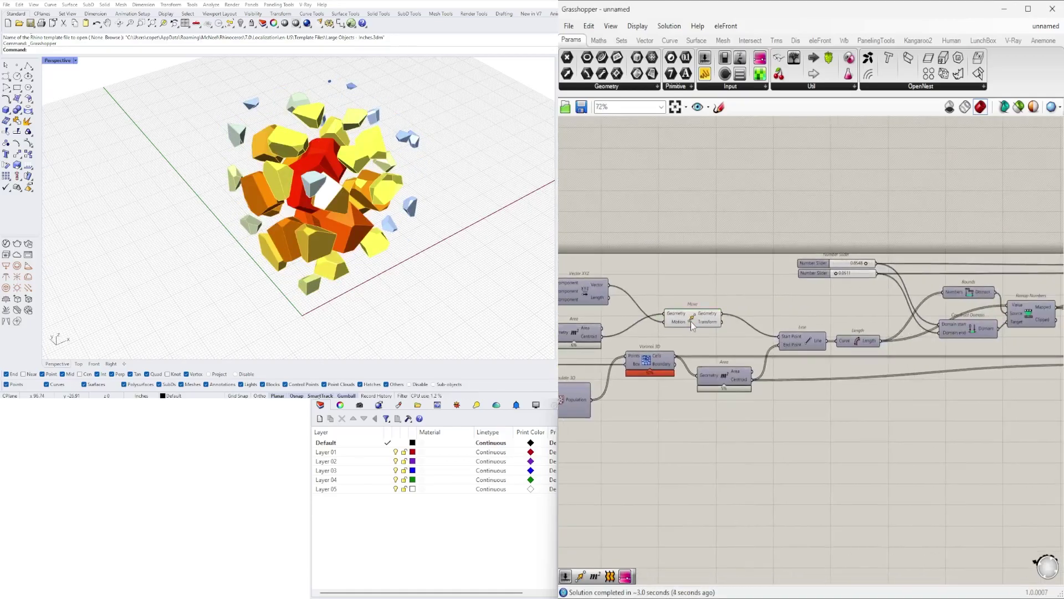
{"action": "left_click", "coordinate": [729, 294]}
{"action": "right_click_drag", "start_coordinate": [901, 315], "coordinate": [619, 326]}
{"action": "scroll", "coordinate": [937, 327], "scroll_direction": "down", "scroll_amount": 2}
{"action": "scroll", "coordinate": [934, 354], "scroll_direction": "up", "scroll_amount": 3}
{"action": "right_click_drag", "start_coordinate": [934, 357], "coordinate": [900, 358]}
{"action": "left_click", "coordinate": [1025, 341]}
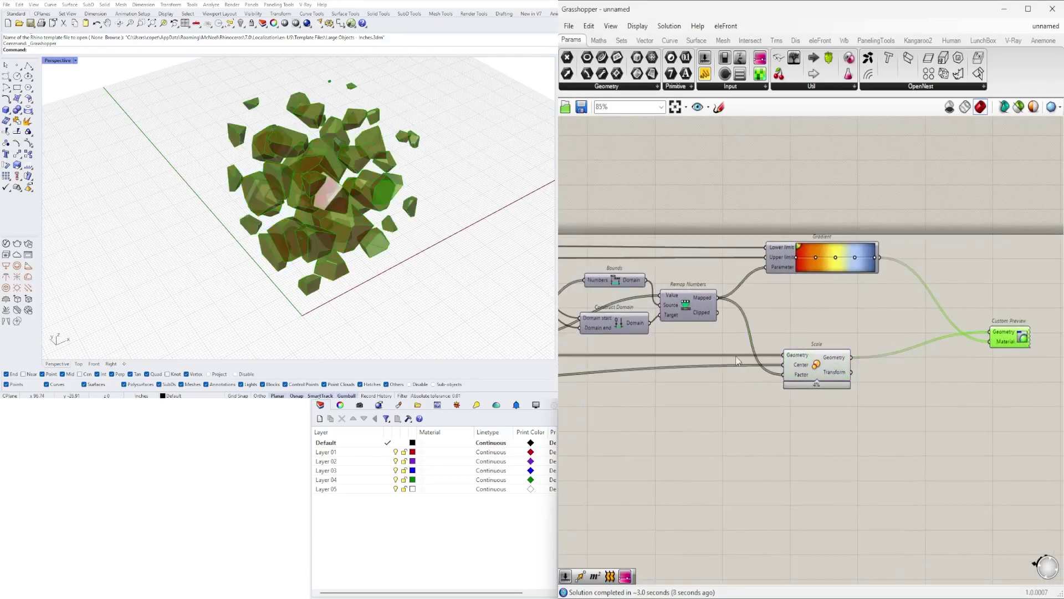
- Examine the gradient-coloured Voronoi cells from several angles in the Rhino perspective view
{"action": "right_click_drag", "start_coordinate": [388, 238], "coordinate": [460, 205]}
{"action": "left_click", "coordinate": [746, 198]}
{"action": "right_click_drag", "start_coordinate": [548, 213], "coordinate": [363, 257]}
{"action": "scroll", "coordinate": [362, 258], "scroll_direction": "down", "scroll_amount": 5}
{"action": "scroll", "coordinate": [355, 261], "scroll_direction": "up", "scroll_amount": 4}
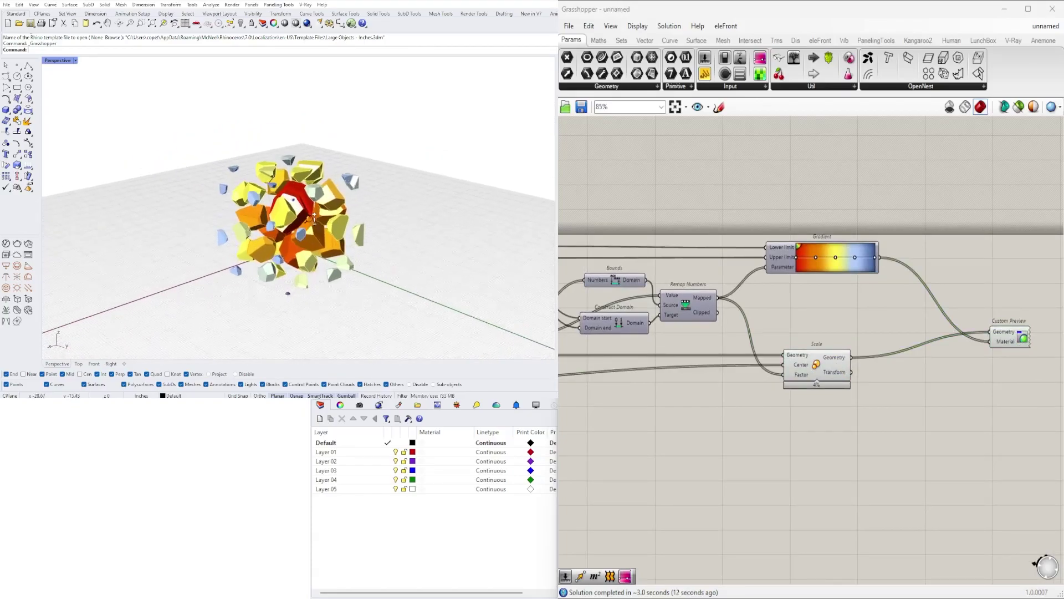
{"action": "right_click_drag", "start_coordinate": [291, 229], "coordinate": [321, 225], "text": "shift"}
- Select all components of the definition and shift them together slightly on the canvas
{"action": "scroll", "coordinate": [733, 473], "scroll_direction": "down", "scroll_amount": 4}
{"action": "right_click_drag", "start_coordinate": [670, 465], "coordinate": [889, 380]}
{"action": "scroll", "coordinate": [828, 380], "scroll_direction": "down", "scroll_amount": 1}
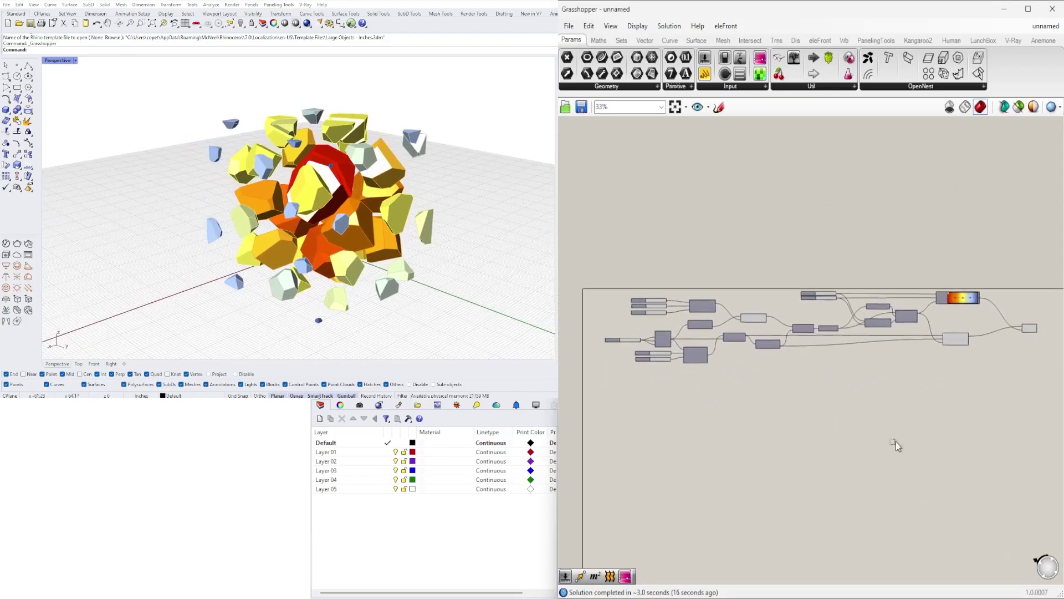
{"action": "left_click_drag", "start_coordinate": [1024, 423], "coordinate": [577, 274]}
{"action": "left_click_drag", "start_coordinate": [705, 308], "coordinate": [696, 318]}
{"action": "left_click", "coordinate": [790, 421]}
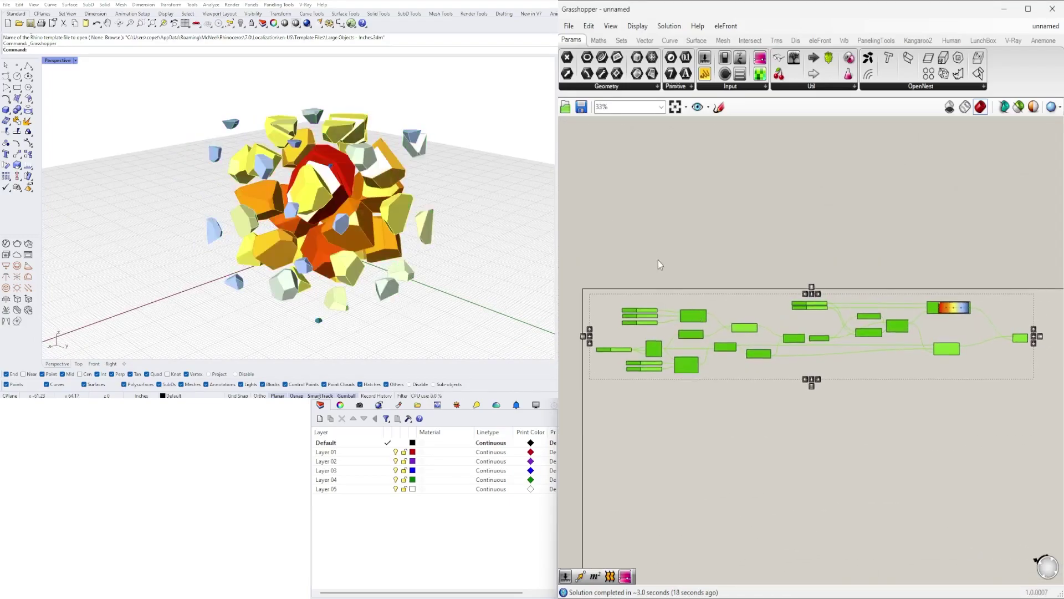
- Add a Sphere component above Move and connect Move's Geometry output to its Base
{"action": "scroll", "coordinate": [680, 358], "scroll_direction": "up", "scroll_amount": 5}
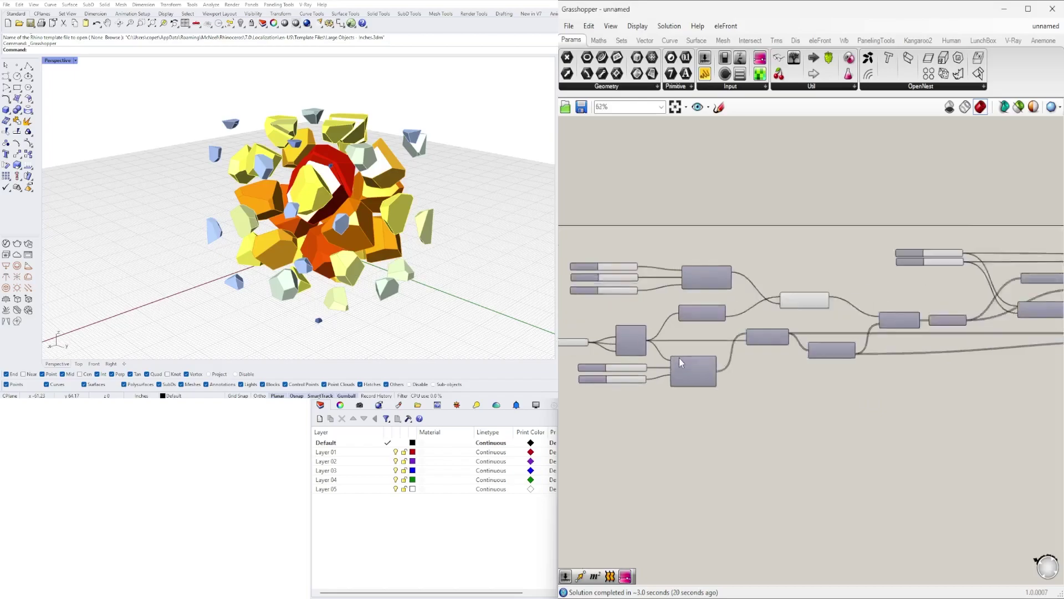
{"action": "left_click", "coordinate": [842, 282]}
{"action": "right_click_drag", "start_coordinate": [841, 281], "coordinate": [738, 302]}
{"action": "double_click", "coordinate": [779, 271]}
{"action": "type", "text": "SPHERE"}
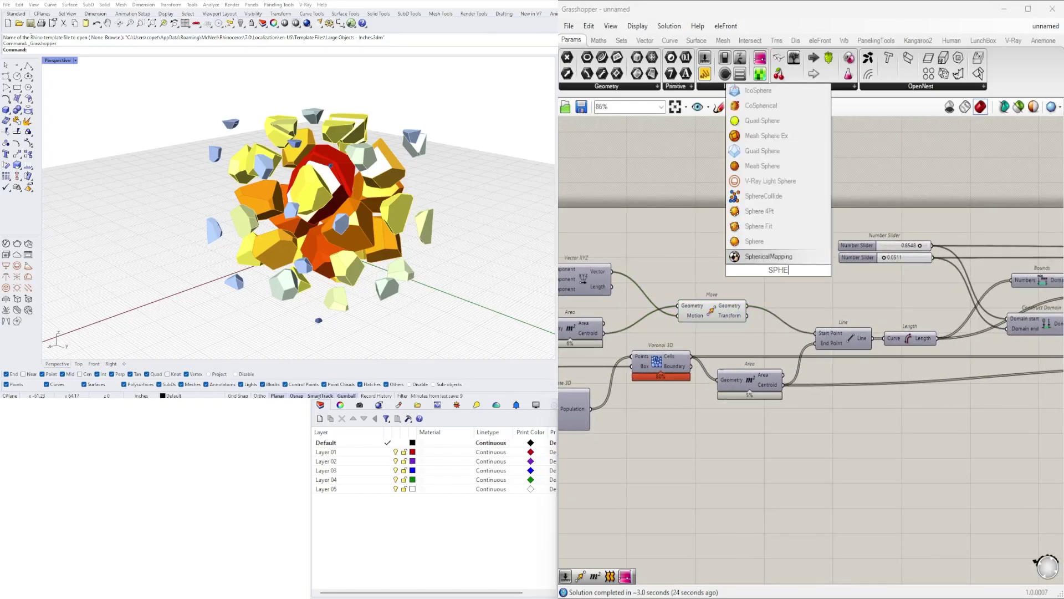
{"action": "left_click", "coordinate": [769, 256]}
{"action": "scroll", "coordinate": [764, 279], "scroll_direction": "up", "scroll_amount": 3}
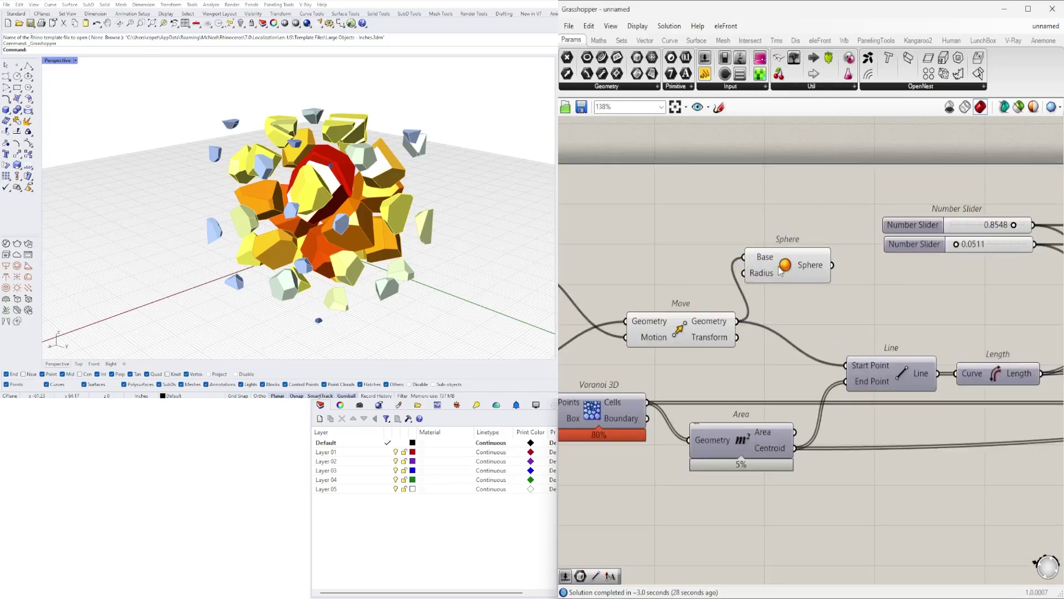
{"action": "left_click_drag", "start_coordinate": [781, 270], "coordinate": [801, 248]}
- Add a number slider with the value 1.50 near Sphere and set its maximum to 3
{"action": "double_click", "coordinate": [599, 219]}
{"action": "type", "text": "1.50"}
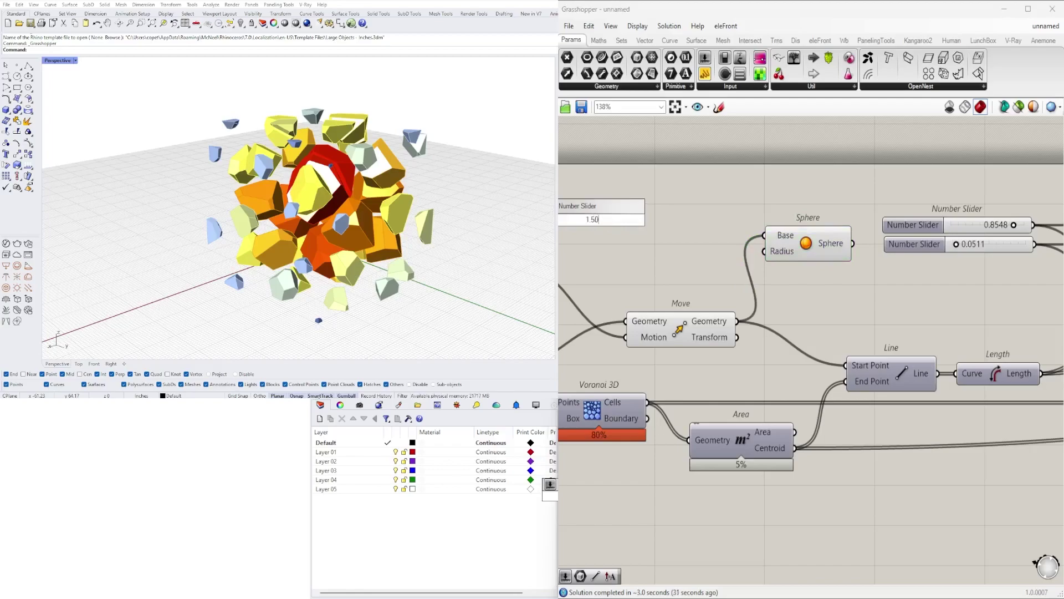
{"action": "key", "text": "Return"}
{"action": "double_click", "coordinate": [561, 222]}
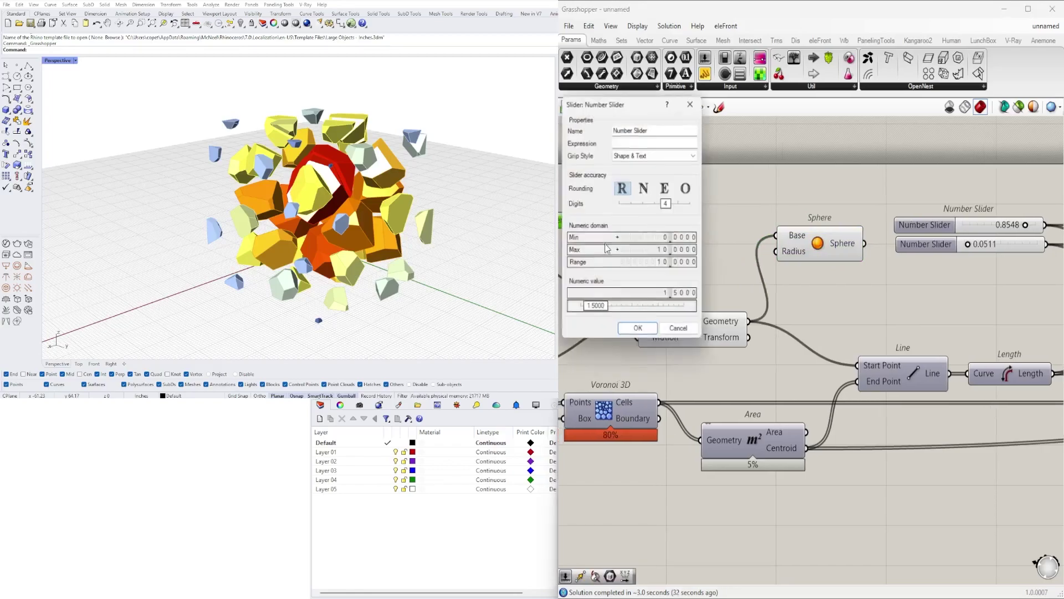
{"action": "double_click", "coordinate": [626, 251]}
{"action": "type", "text": "3"}
{"action": "left_click", "coordinate": [640, 332]}
- Connect the new slider to Sphere's Radius, place it beside Sphere and set it to 2.0852
{"action": "left_click_drag", "start_coordinate": [679, 225], "coordinate": [793, 253]}
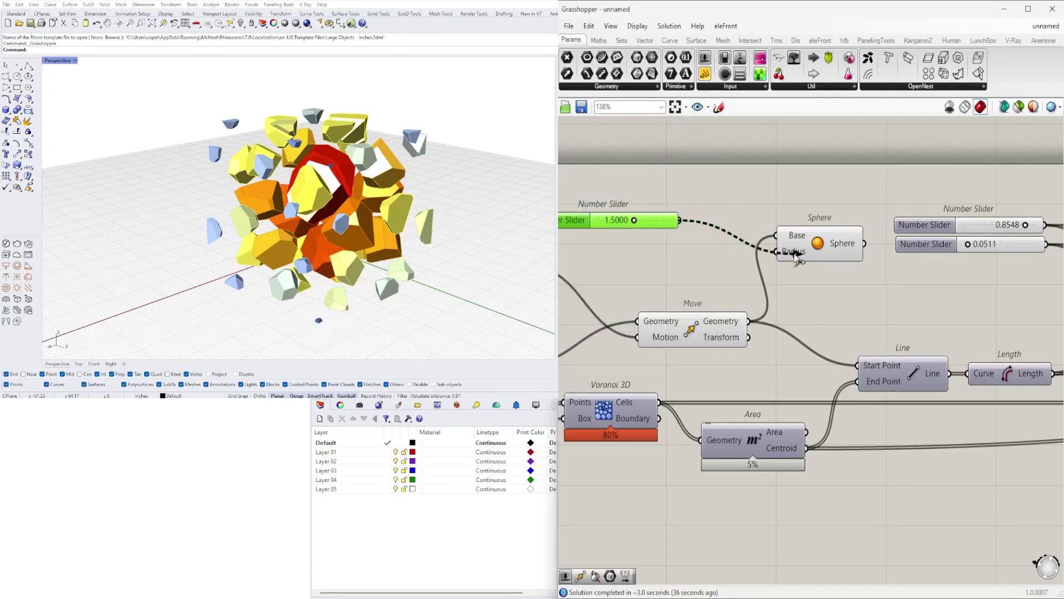
{"action": "left_click_drag", "start_coordinate": [659, 219], "coordinate": [732, 250]}
{"action": "left_click", "coordinate": [807, 242]}
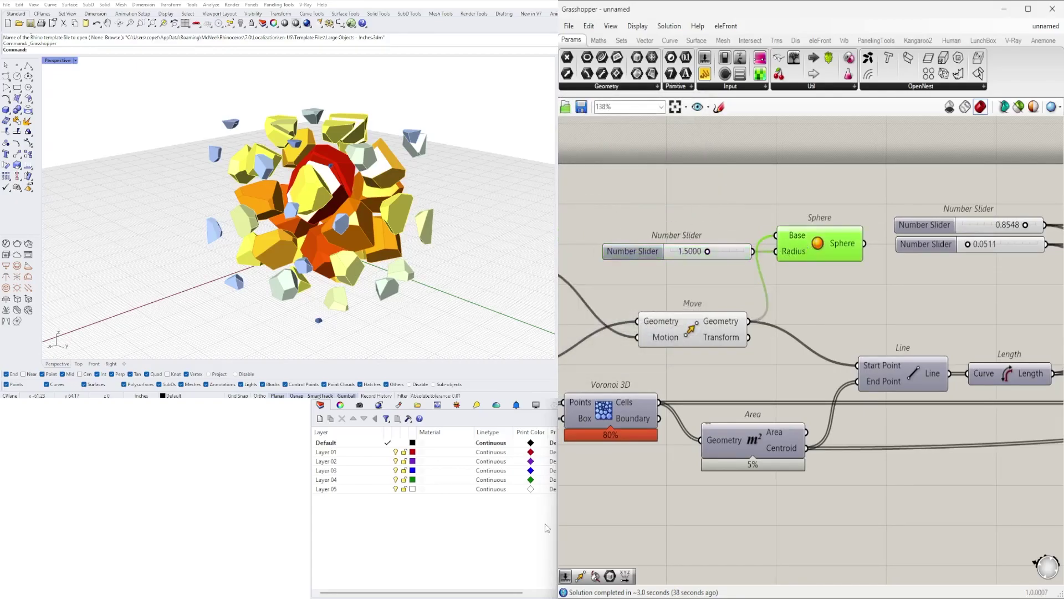
{"action": "right_click_drag", "start_coordinate": [255, 180], "coordinate": [296, 230]}
{"action": "scroll", "coordinate": [297, 230], "scroll_direction": "up", "scroll_amount": 10}
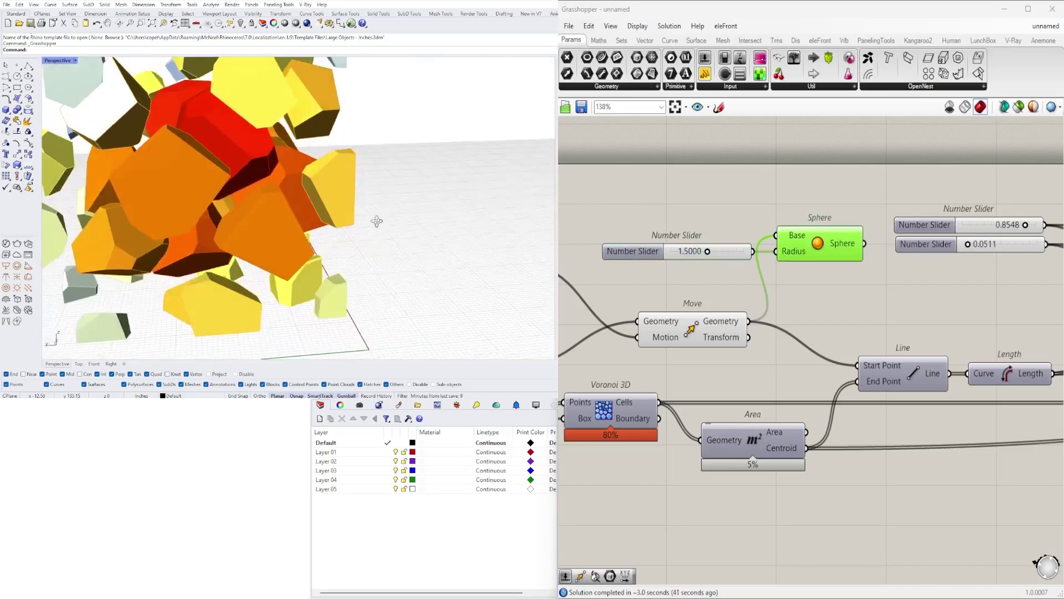
{"action": "left_click_drag", "start_coordinate": [706, 252], "coordinate": [713, 253]}
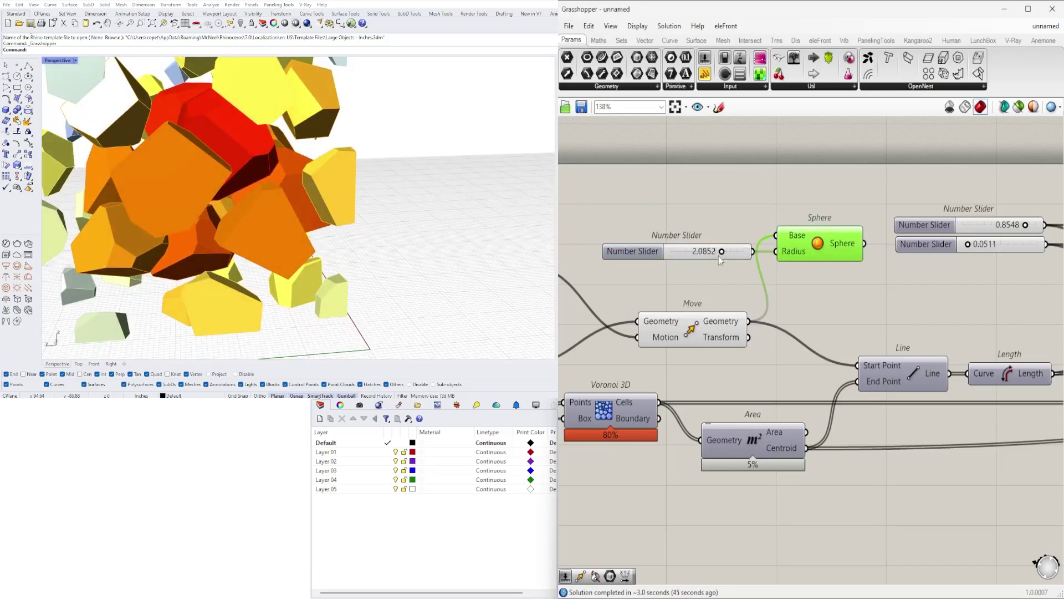
{"action": "scroll", "coordinate": [721, 254], "scroll_direction": "down", "scroll_amount": 4}
{"action": "left_click", "coordinate": [710, 299]}
{"action": "right_click_drag", "start_coordinate": [796, 294], "coordinate": [753, 304]}
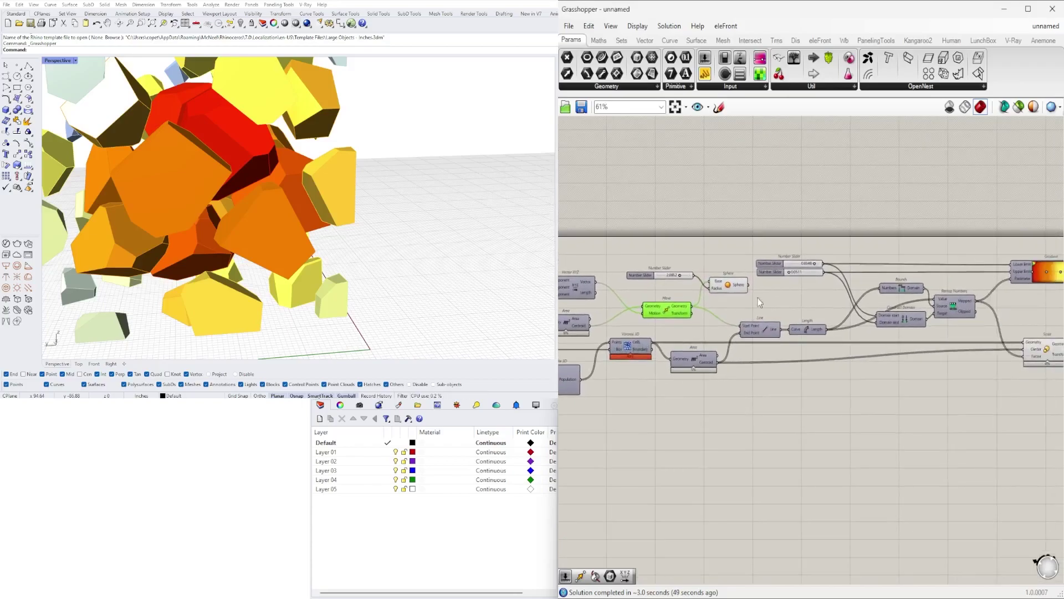
- Set the two scale-range sliders to 0.1671 for the domain start and 0.5614 for the domain end
{"action": "scroll", "coordinate": [785, 273], "scroll_direction": "up", "scroll_amount": 5}
{"action": "left_click_drag", "start_coordinate": [874, 240], "coordinate": [836, 245]}
{"action": "left_click_drag", "start_coordinate": [772, 274], "coordinate": [836, 274]}
- Duplicate the Custom Preview component directly below the original and disconnect the copy's Geometry input
{"action": "scroll", "coordinate": [791, 338], "scroll_direction": "down", "scroll_amount": 5}
{"action": "scroll", "coordinate": [655, 326], "scroll_direction": "down", "scroll_amount": 2}
{"action": "scroll", "coordinate": [958, 293], "scroll_direction": "up", "scroll_amount": 2}
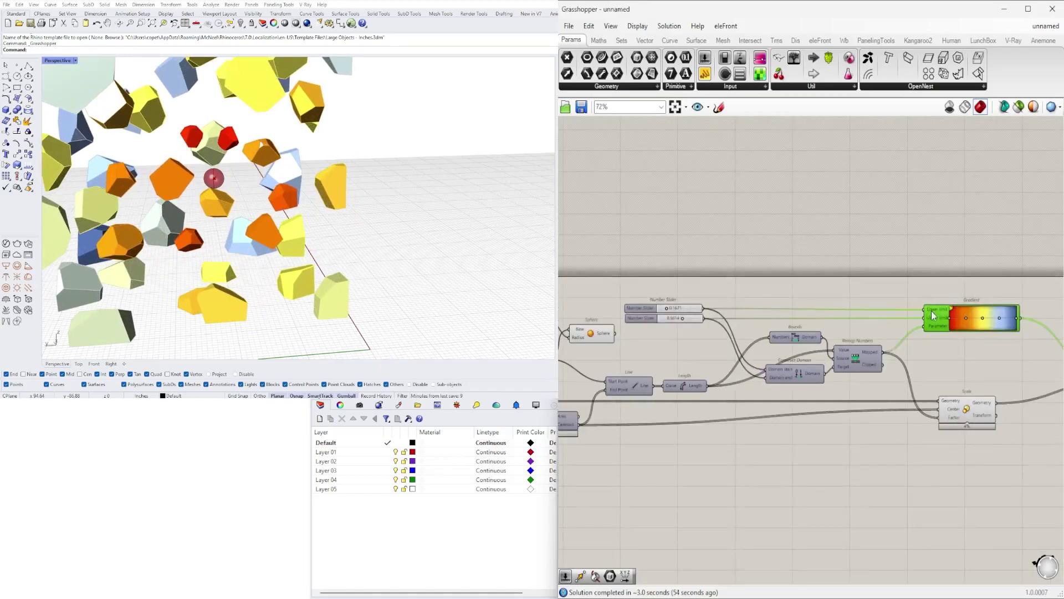
{"action": "scroll", "coordinate": [940, 304], "scroll_direction": "down", "scroll_amount": 3}
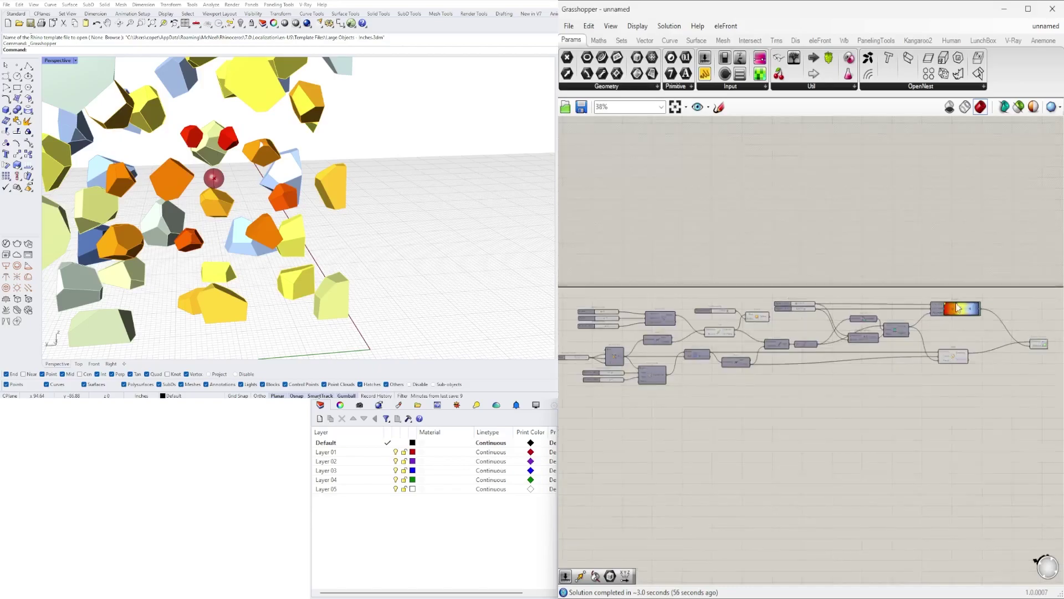
{"action": "scroll", "coordinate": [949, 341], "scroll_direction": "up", "scroll_amount": 2}
{"action": "left_click", "coordinate": [950, 347]}
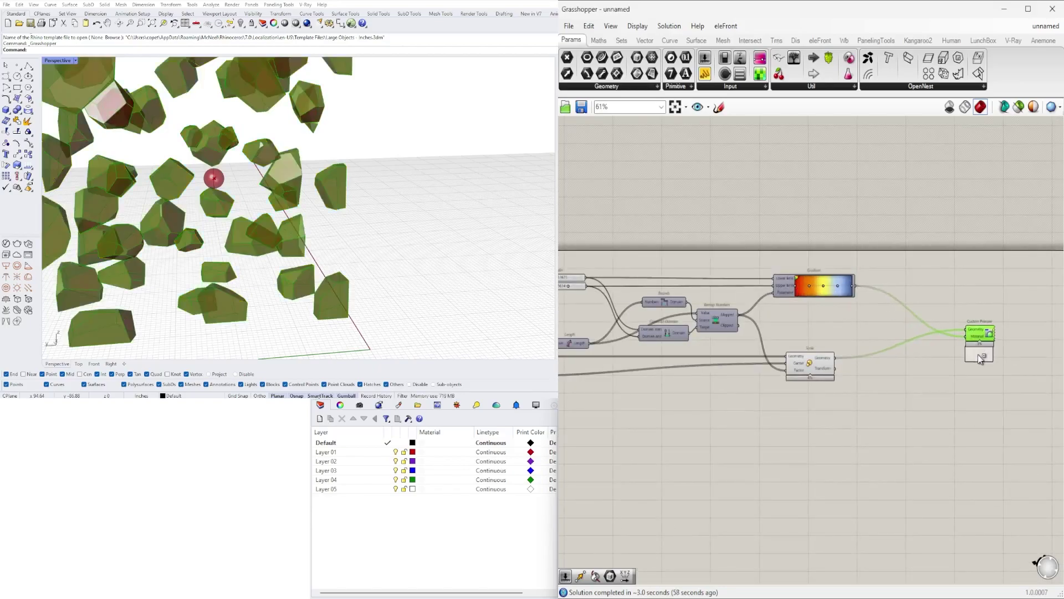
{"action": "left_click_drag", "start_coordinate": [978, 354], "coordinate": [979, 359], "text": "alt"}
{"action": "scroll", "coordinate": [980, 397], "scroll_direction": "up", "scroll_amount": 2}
{"action": "left_click", "coordinate": [980, 397]}
{"action": "right_click", "coordinate": [973, 330]}
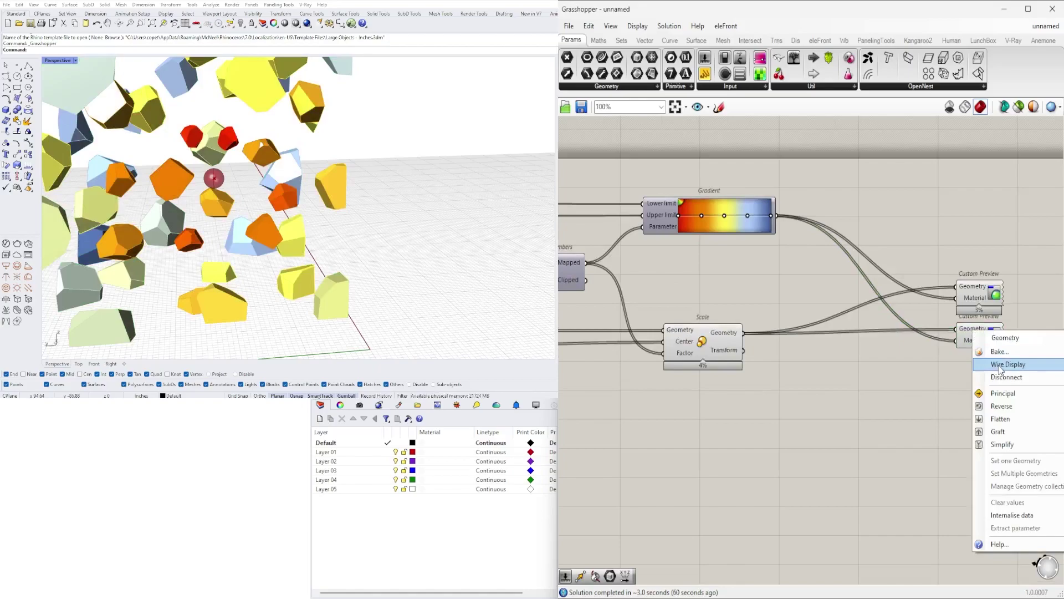
{"action": "left_click", "coordinate": [1006, 376]}
{"action": "scroll", "coordinate": [926, 331], "scroll_direction": "down", "scroll_amount": 5}
{"action": "right_click_drag", "start_coordinate": [627, 295], "coordinate": [677, 307]}
{"action": "scroll", "coordinate": [710, 294], "scroll_direction": "up", "scroll_amount": 3}
{"action": "left_click", "coordinate": [673, 300]}
{"action": "scroll", "coordinate": [606, 289], "scroll_direction": "down", "scroll_amount": 1}
{"action": "left_click_drag", "start_coordinate": [661, 270], "coordinate": [620, 301]}
{"action": "right_click_drag", "start_coordinate": [677, 306], "coordinate": [598, 282]}
{"action": "scroll", "coordinate": [996, 388], "scroll_direction": "up", "scroll_amount": 3}
{"action": "mouse_move", "coordinate": [996, 388]}
{"action": "right_mouse_down"}
{"action": "mouse_move", "coordinate": [762, 370]}
{"action": "mouse_move", "coordinate": [995, 402]}
{"action": "right_mouse_up"}
{"action": "key", "text": "ctrl+z"}
- Connect the Sphere component's output to the Geometry input of the duplicated Custom Preview
{"action": "scroll", "coordinate": [822, 379], "scroll_direction": "down", "scroll_amount": 4}
{"action": "left_click", "coordinate": [667, 308]}
{"action": "left_click_drag", "start_coordinate": [620, 295], "coordinate": [907, 311]}
{"action": "right_click_drag", "start_coordinate": [1053, 316], "coordinate": [907, 311]}
{"action": "scroll", "coordinate": [908, 311], "scroll_direction": "up", "scroll_amount": 2}
{"action": "left_click_drag", "start_coordinate": [907, 311], "coordinate": [912, 360]}
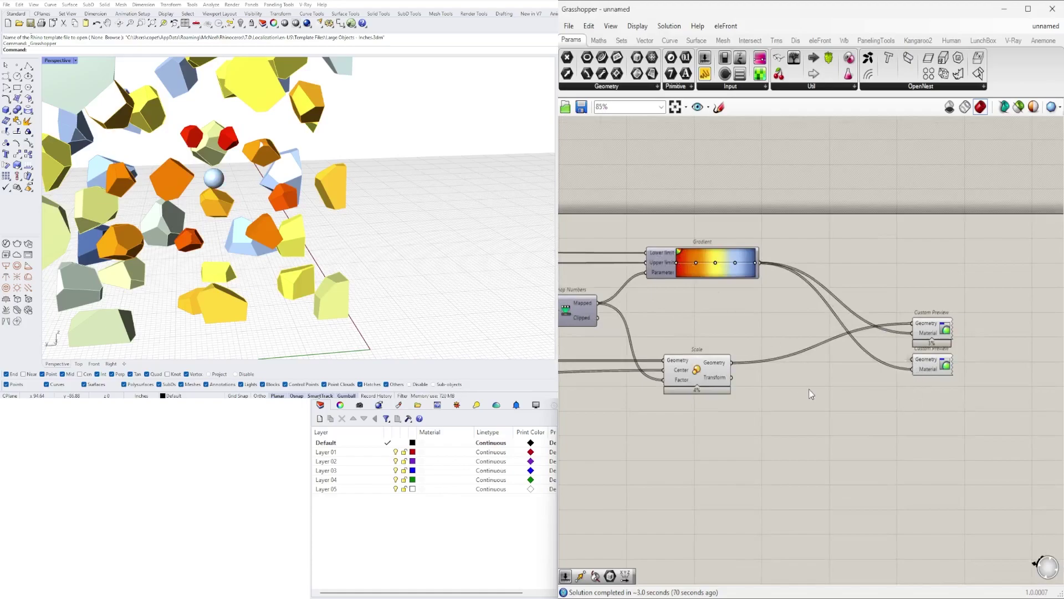
- Add a Colour Swatch component and connect it to the Material input of the duplicated Custom Preview
{"action": "type", "text": "swa"}
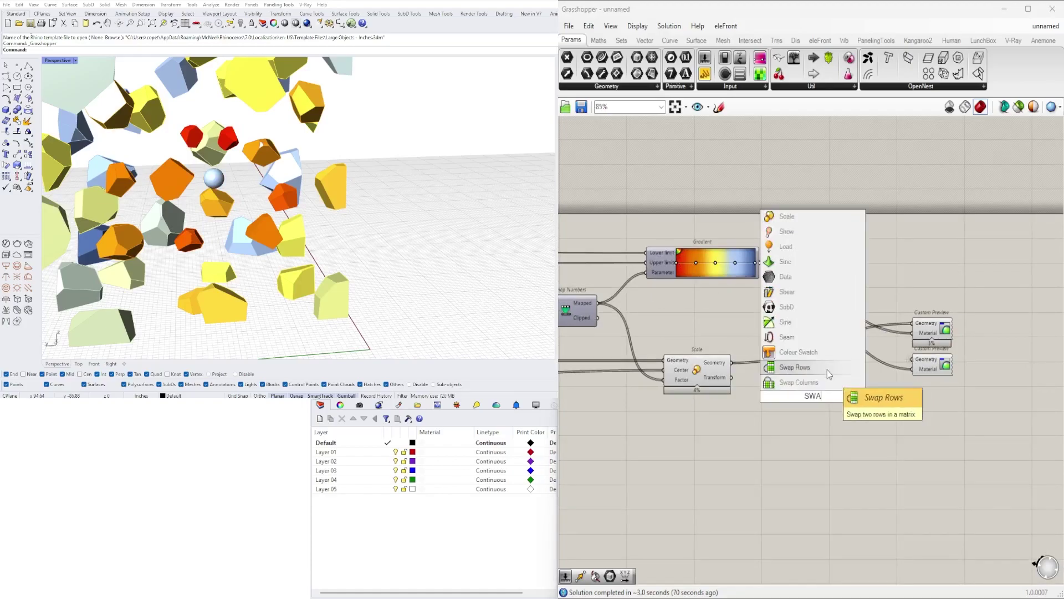
{"action": "left_click", "coordinate": [830, 365]}
{"action": "left_click_drag", "start_coordinate": [909, 372], "coordinate": [911, 369]}
- Set the Colour Swatch to a bright blue with saturation and value 100, and place it beside the lower Custom Preview
{"action": "scroll", "coordinate": [855, 397], "scroll_direction": "up", "scroll_amount": 3}
{"action": "left_click", "coordinate": [818, 395]}
{"action": "left_click", "coordinate": [870, 449]}
{"action": "left_click_drag", "start_coordinate": [870, 449], "coordinate": [829, 416]}
{"action": "left_click_drag", "start_coordinate": [860, 521], "coordinate": [892, 519]}
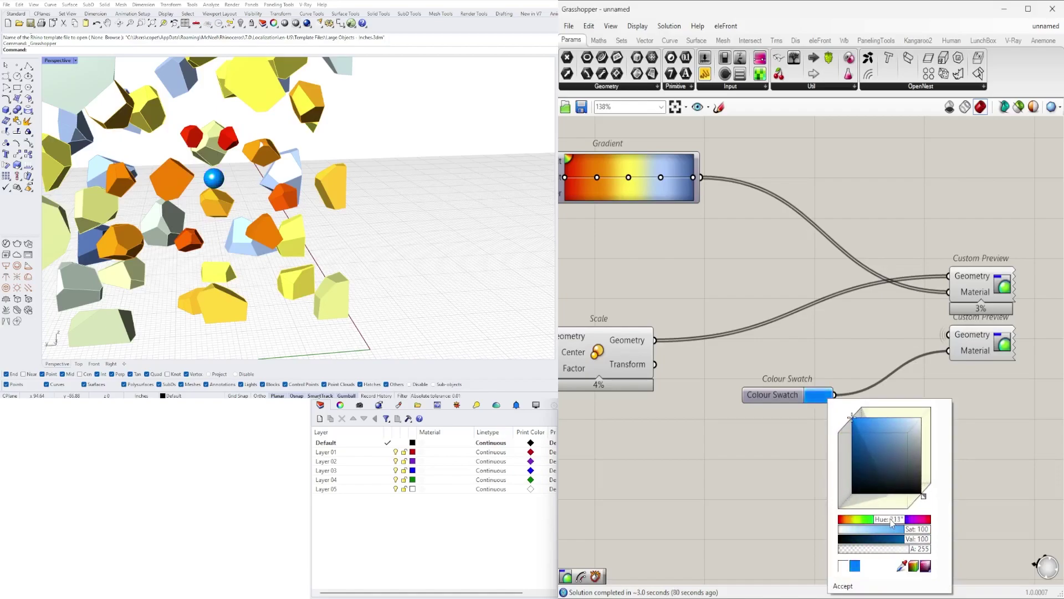
{"action": "left_click", "coordinate": [758, 400]}
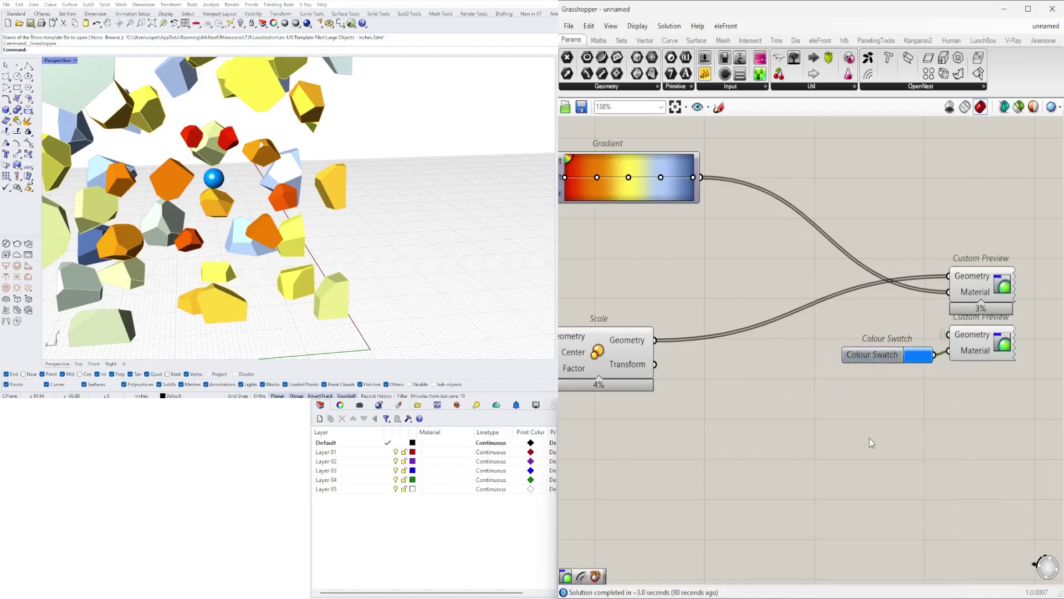
- Reduce the sphere's radius slider to 1.3483
{"action": "scroll", "coordinate": [876, 442], "scroll_direction": "down", "scroll_amount": 5}
{"action": "scroll", "coordinate": [879, 368], "scroll_direction": "up", "scroll_amount": 2}
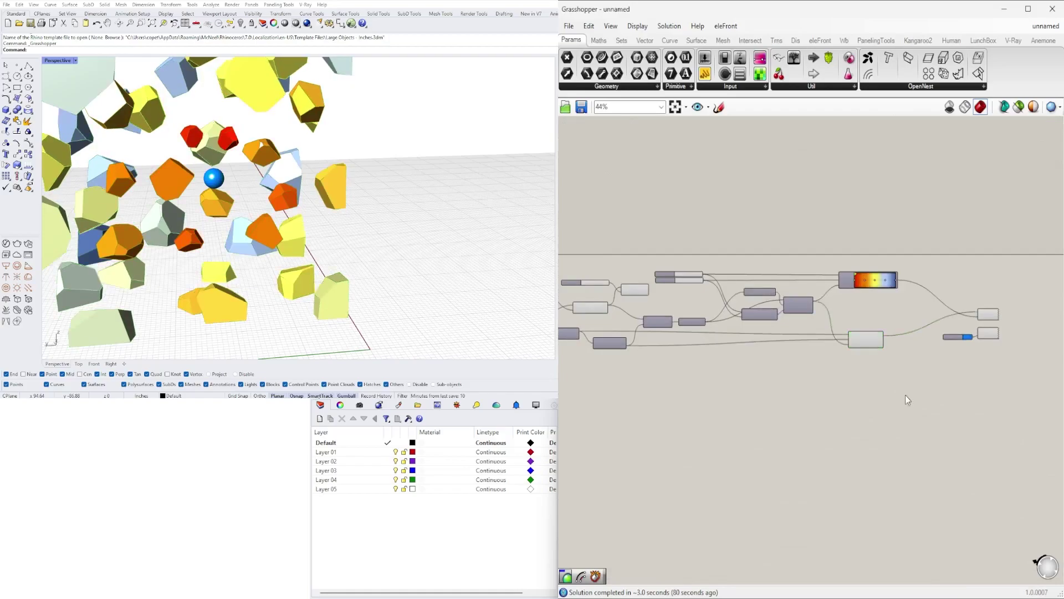
{"action": "scroll", "coordinate": [617, 355], "scroll_direction": "up", "scroll_amount": 5}
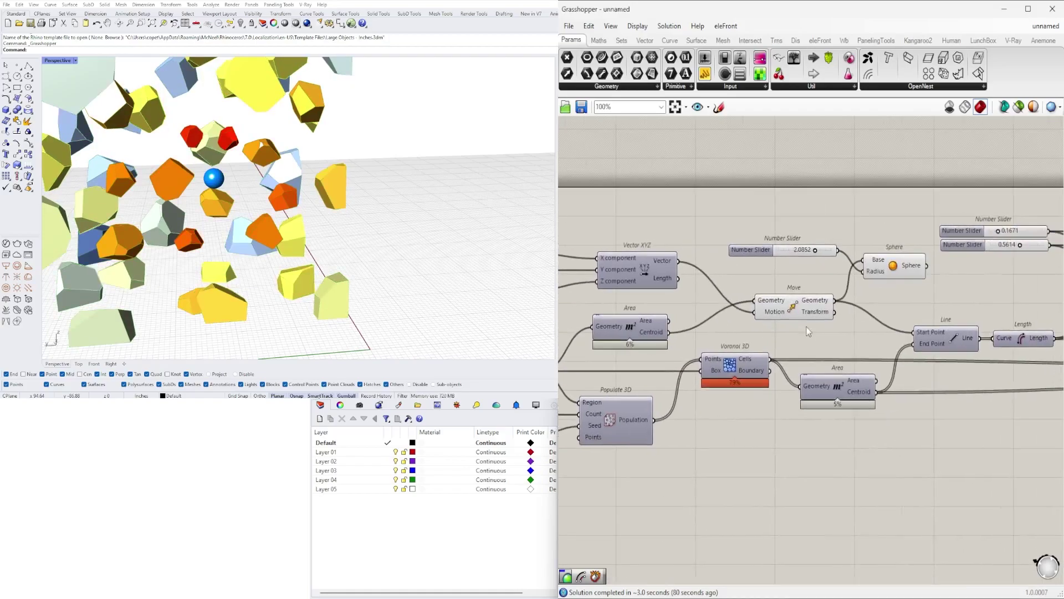
{"action": "left_click_drag", "start_coordinate": [803, 248], "coordinate": [786, 247]}
- Move the attractor point by setting the X component slider to -15 and increasing the Y component slider
{"action": "right_click_drag", "start_coordinate": [594, 337], "coordinate": [794, 318]}
{"action": "scroll", "coordinate": [794, 318], "scroll_direction": "down", "scroll_amount": 2}
{"action": "right_click_drag", "start_coordinate": [685, 291], "coordinate": [819, 310]}
{"action": "scroll", "coordinate": [704, 277], "scroll_direction": "up", "scroll_amount": 4}
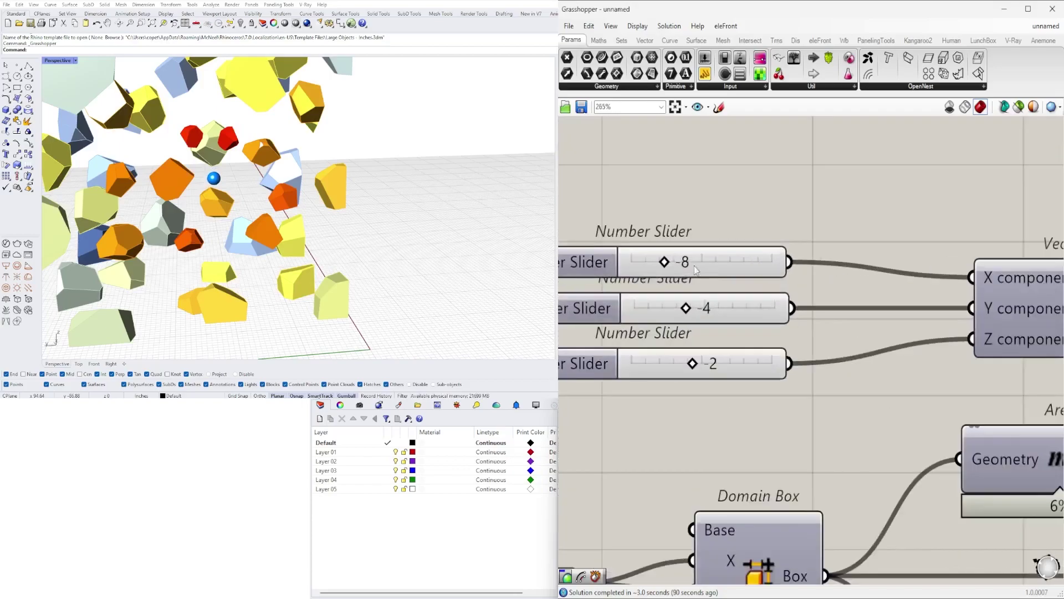
{"action": "left_click_drag", "start_coordinate": [665, 265], "coordinate": [592, 272]}
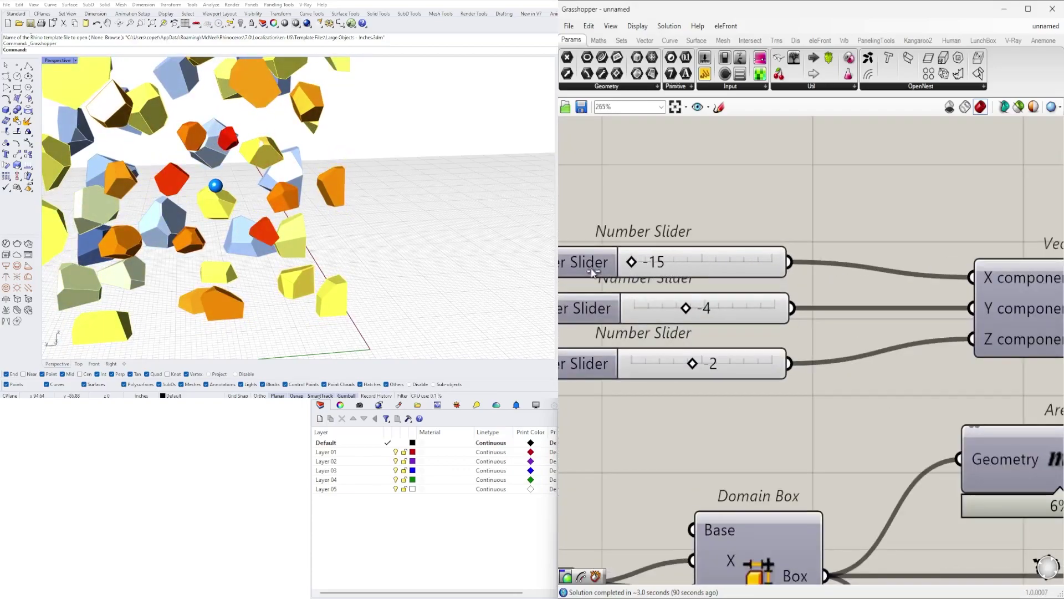
{"action": "left_click_drag", "start_coordinate": [706, 309], "coordinate": [729, 310]}
- Adjust the cell scale range to 0.2408 for the domain start and 1.0000 for the domain end
{"action": "scroll", "coordinate": [776, 327], "scroll_direction": "down", "scroll_amount": 5}
{"action": "right_click_drag", "start_coordinate": [924, 397], "coordinate": [603, 315]}
{"action": "right_click_drag", "start_coordinate": [1059, 333], "coordinate": [921, 343]}
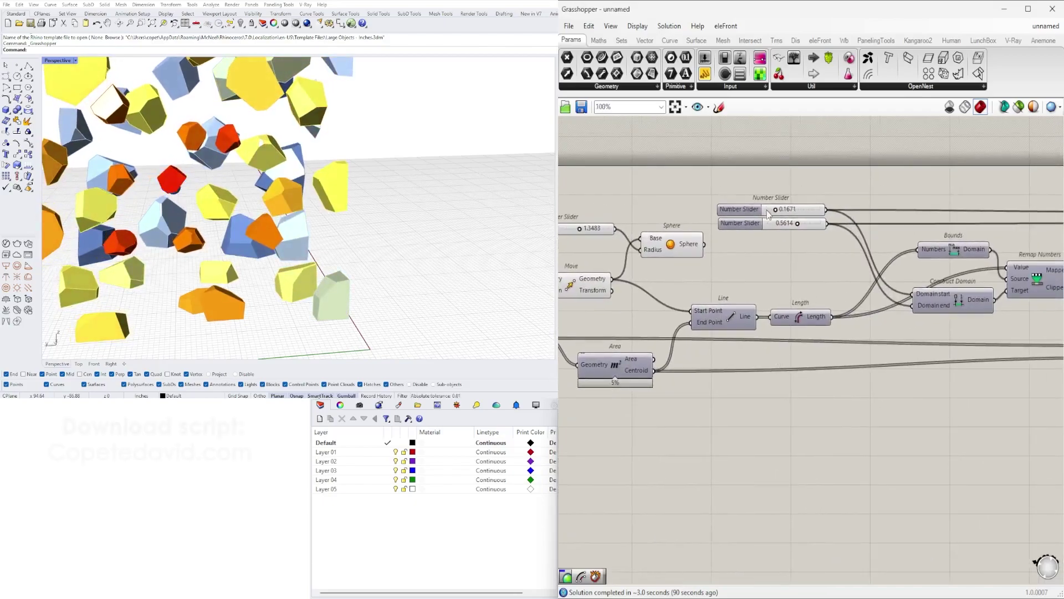
{"action": "scroll", "coordinate": [771, 206], "scroll_direction": "up", "scroll_amount": 6}
{"action": "left_click_drag", "start_coordinate": [772, 204], "coordinate": [751, 203]}
{"action": "left_click_drag", "start_coordinate": [840, 246], "coordinate": [939, 244]}
{"action": "left_click_drag", "start_coordinate": [751, 203], "coordinate": [753, 204]}
{"action": "scroll", "coordinate": [267, 189], "scroll_direction": "down", "scroll_amount": 4}
{"action": "right_click_drag", "start_coordinate": [267, 190], "coordinate": [316, 183]}
{"action": "left_click_drag", "start_coordinate": [752, 206], "coordinate": [784, 205]}
{"action": "right_click_drag", "start_coordinate": [250, 191], "coordinate": [214, 182]}
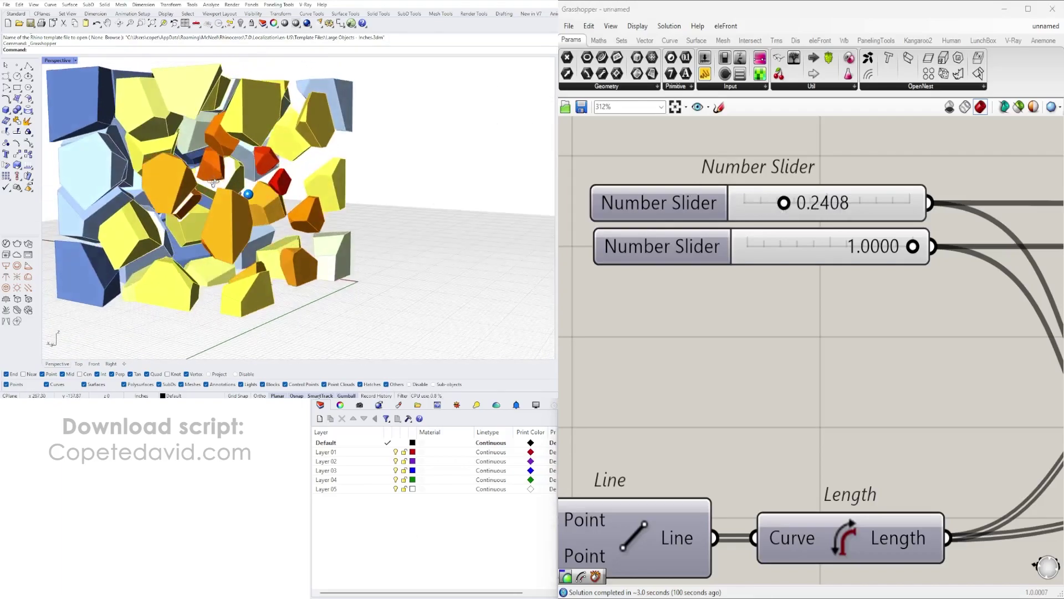
- Turn off the preview of the Scale component so only the coloured custom preview displays the cells
{"action": "scroll", "coordinate": [848, 268], "scroll_direction": "down", "scroll_amount": 8}
{"action": "scroll", "coordinate": [831, 430], "scroll_direction": "up", "scroll_amount": 3}
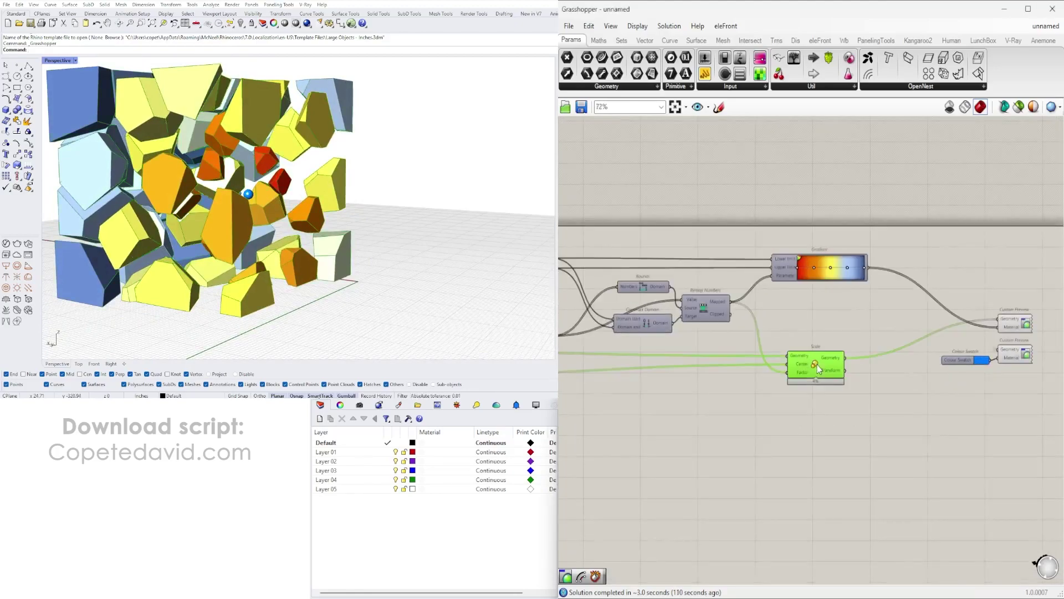
{"action": "middle_click", "coordinate": [817, 368]}
{"action": "scroll", "coordinate": [817, 367], "scroll_direction": "up", "scroll_amount": 1}
{"action": "left_click", "coordinate": [847, 331]}
{"action": "left_click", "coordinate": [874, 314]}
{"action": "scroll", "coordinate": [852, 333], "scroll_direction": "down", "scroll_amount": 4}
{"action": "right_click_drag", "start_coordinate": [760, 353], "coordinate": [856, 327]}
{"action": "scroll", "coordinate": [838, 343], "scroll_direction": "down", "scroll_amount": 1}
{"action": "scroll", "coordinate": [825, 332], "scroll_direction": "down", "scroll_amount": 1}
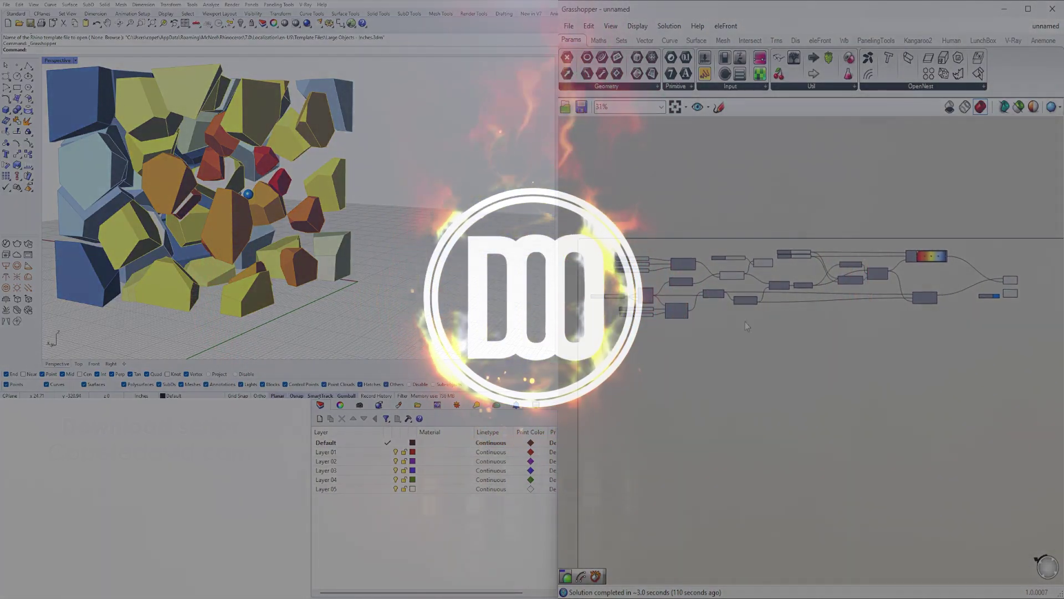